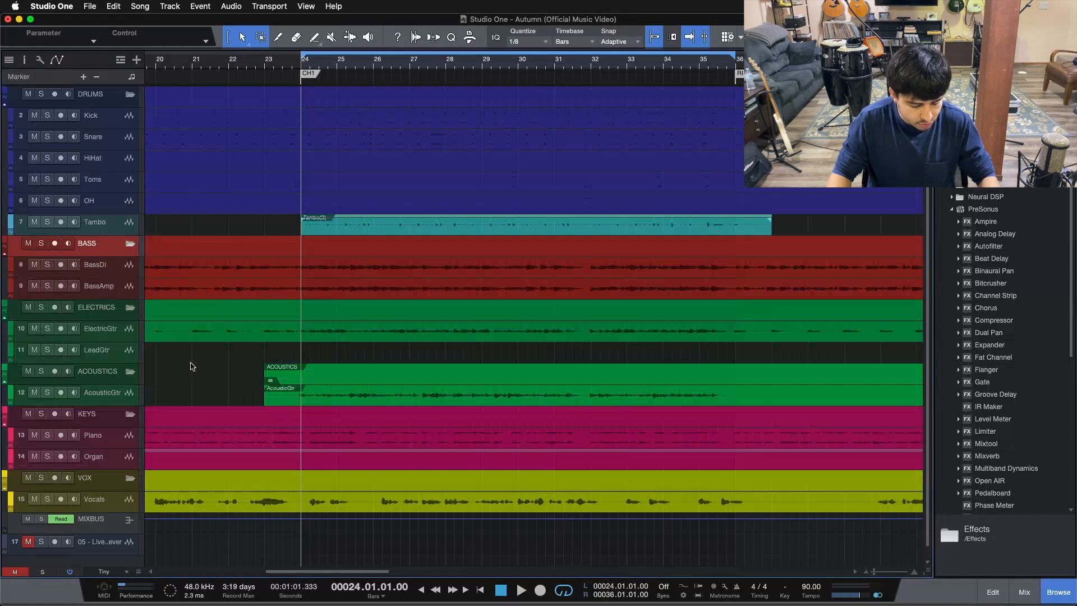
Enable the bypassed insert effect on the MIXBUS channel and play the mix from the CH1 marker.
{"action": "key", "text": "F3"}
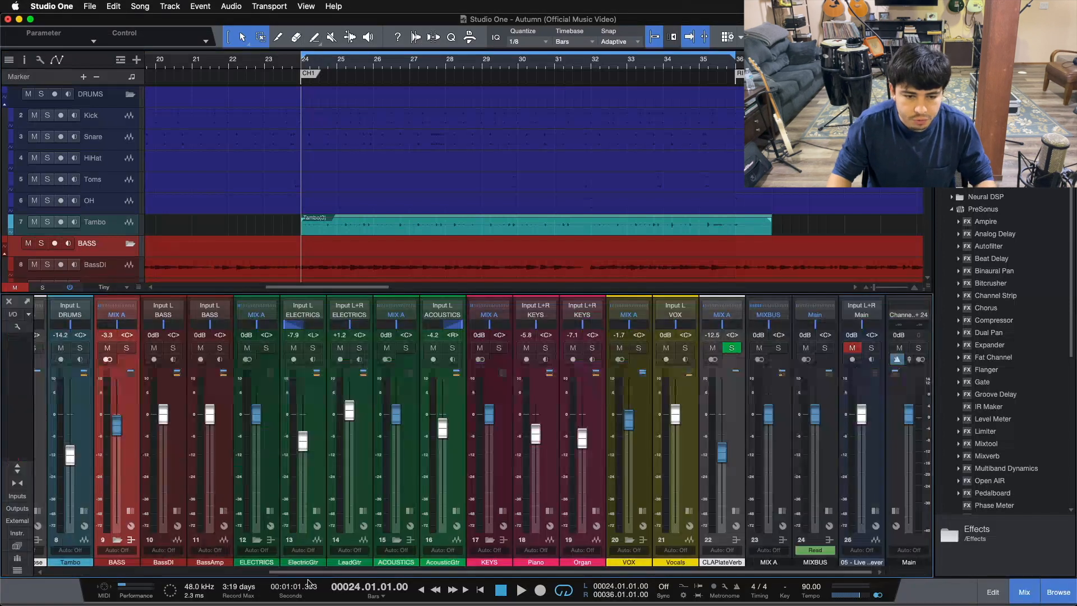
{"action": "left_click", "coordinate": [828, 510]}
{"action": "right_click", "coordinate": [849, 326]}
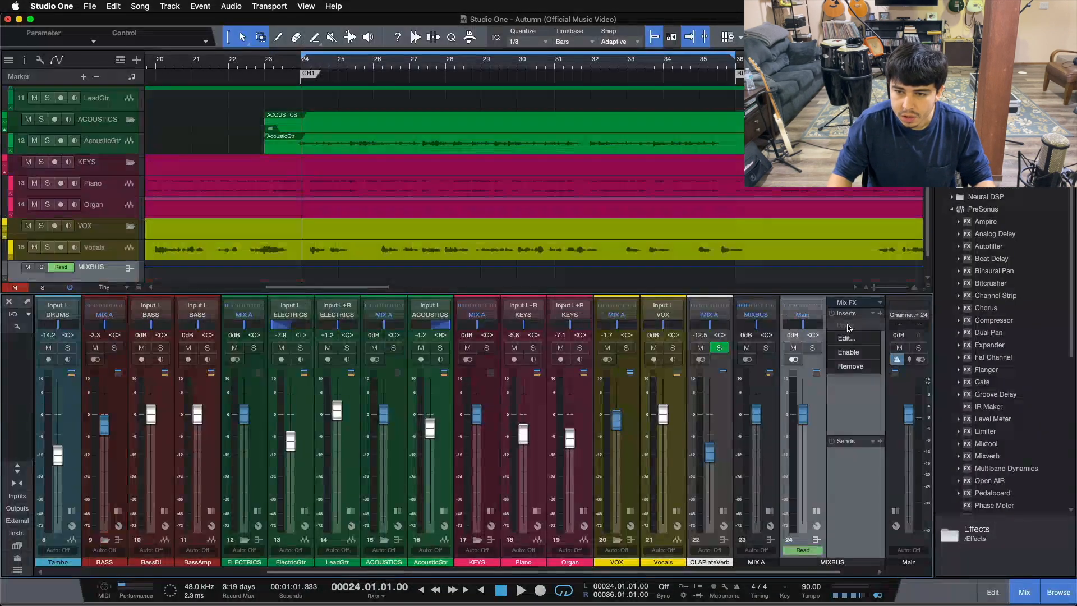
{"action": "left_click", "coordinate": [851, 353]}
{"action": "left_click", "coordinate": [818, 510]}
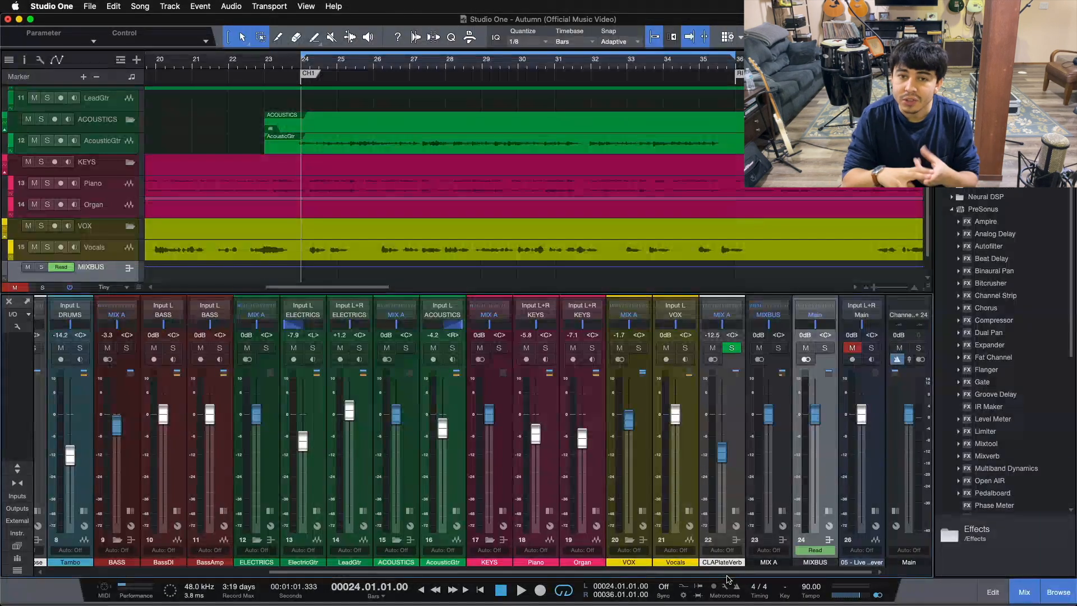
{"action": "key", "text": "F3"}
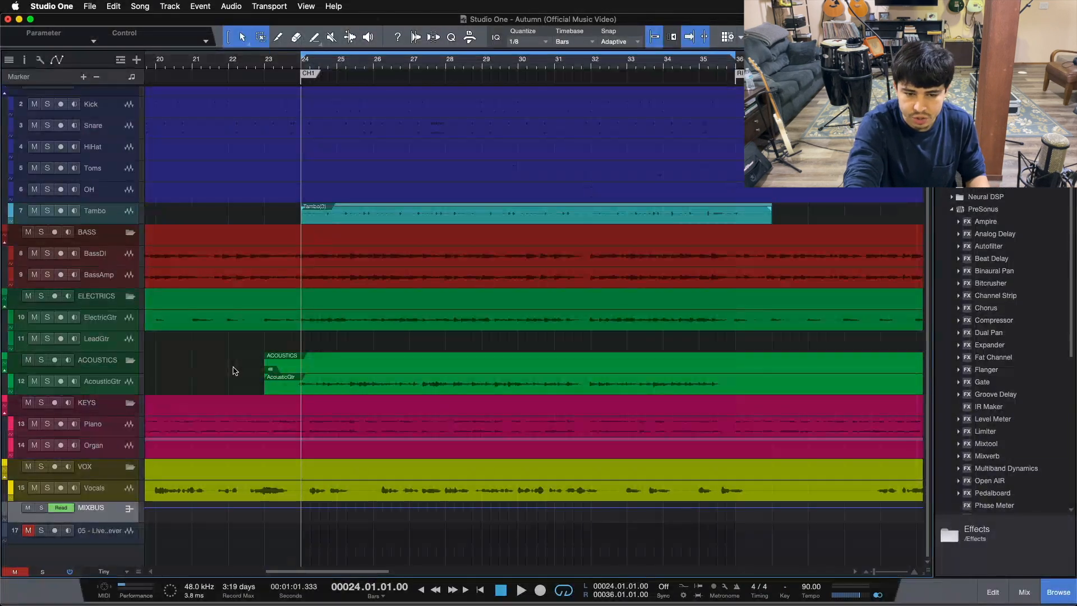
{"action": "key", "text": "space"}
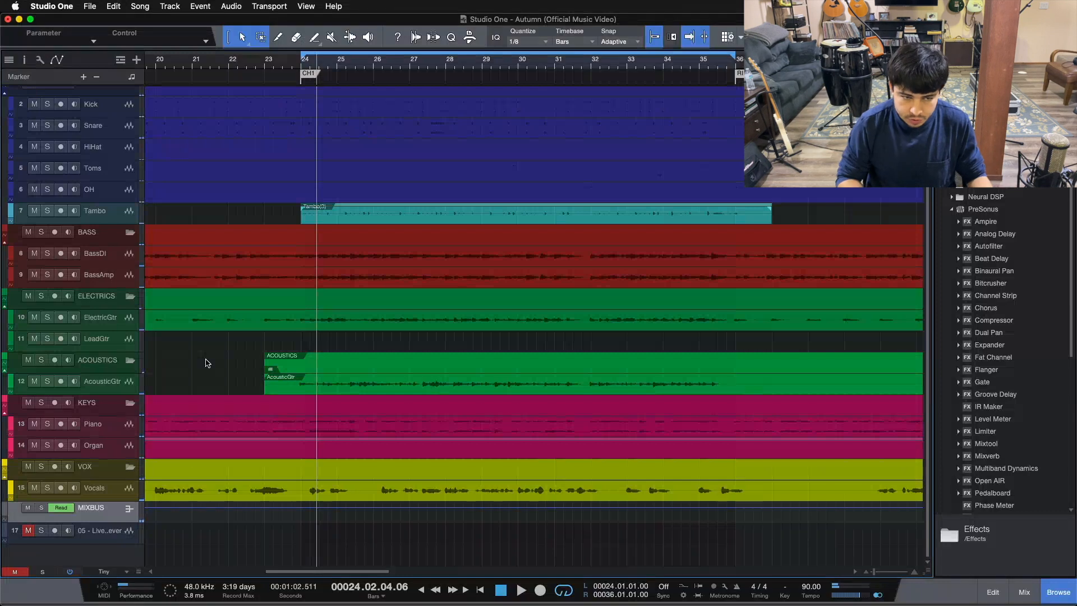
Solo the Piano channel in the mixer and play the chorus from bar 24.
{"action": "key", "text": "F3"}
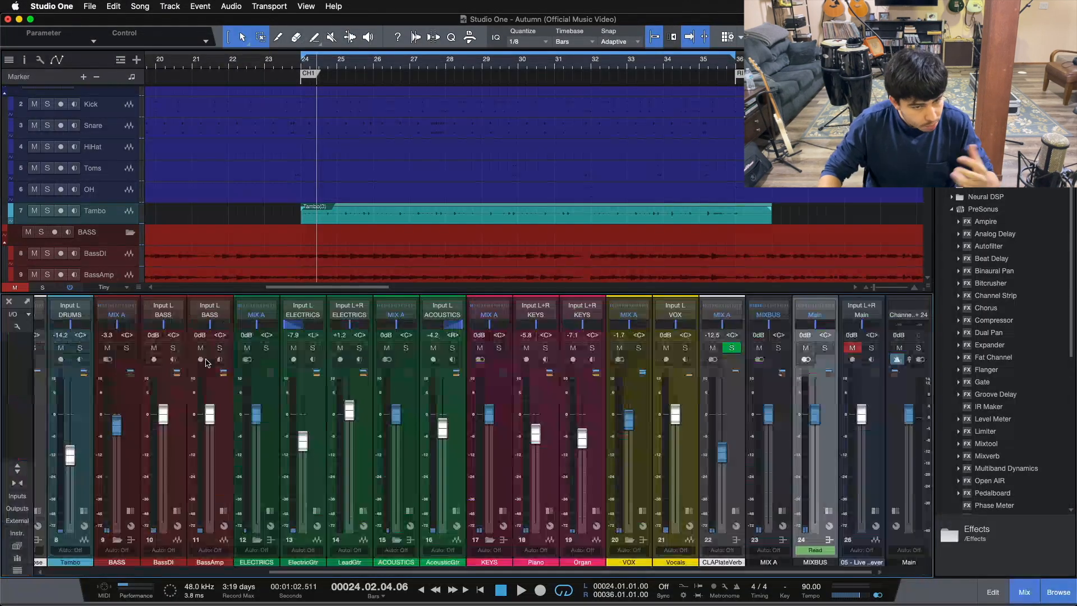
{"action": "left_click", "coordinate": [549, 444]}
{"action": "left_click", "coordinate": [544, 348]}
{"action": "key", "text": "space"}
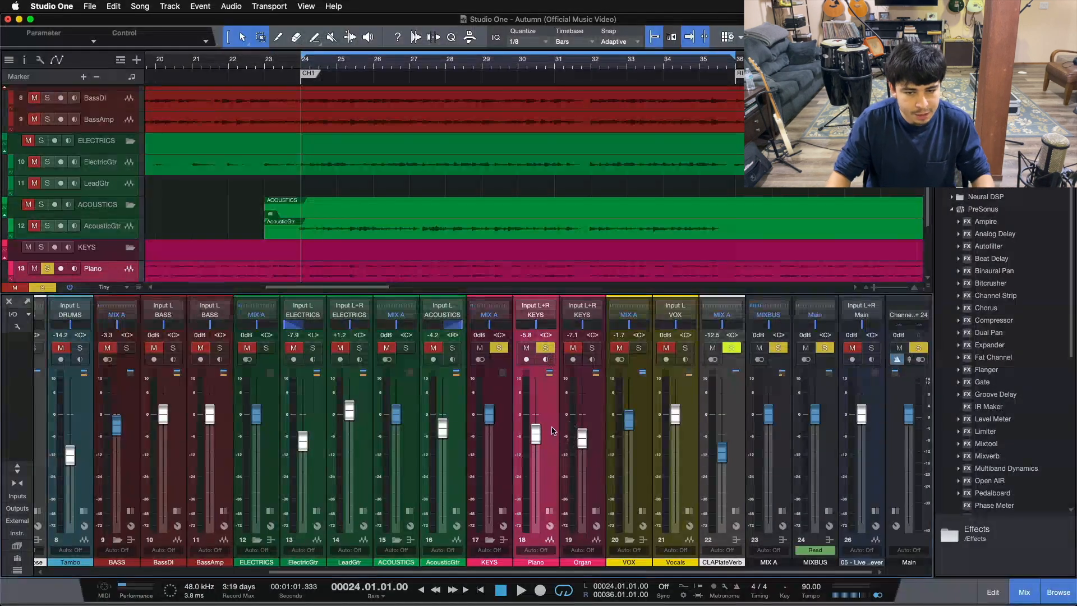
{"action": "key", "text": "space"}
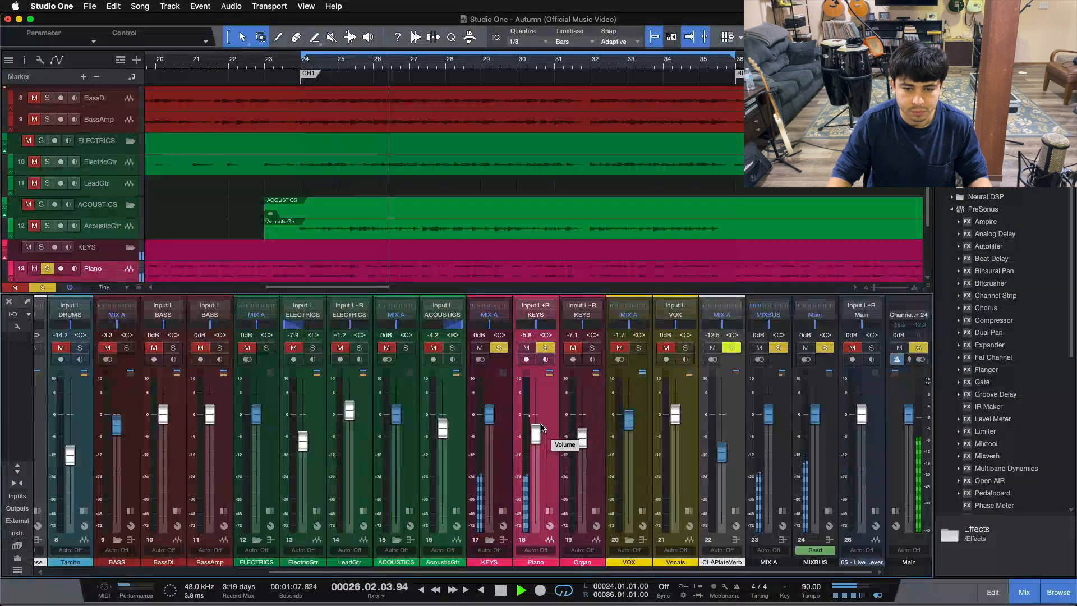
Open the Pro EQ in the Piano channel's inserts and audition the soloed piano with it in view.
{"action": "left_click", "coordinate": [550, 511]}
{"action": "left_click_drag", "start_coordinate": [557, 573], "coordinate": [599, 573]}
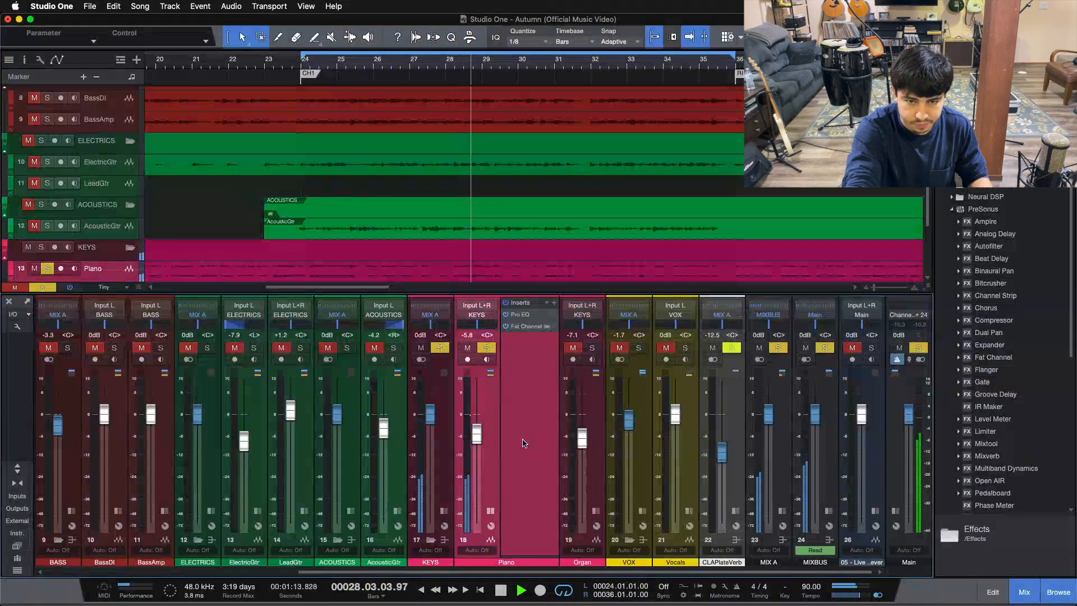
{"action": "key", "text": "space"}
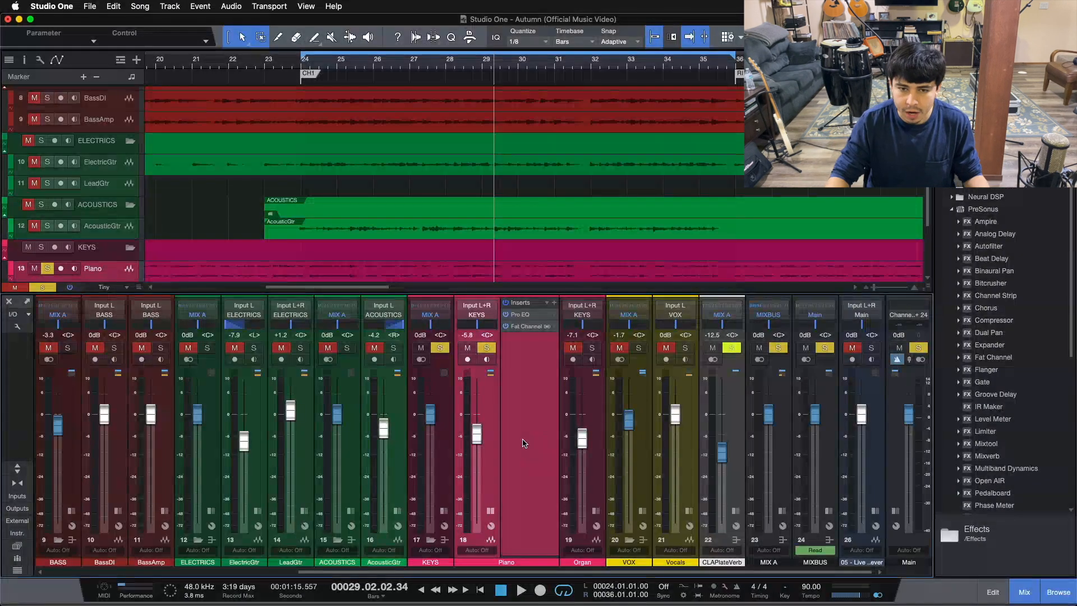
{"action": "left_click", "coordinate": [520, 314]}
{"action": "left_click_drag", "start_coordinate": [477, 216], "coordinate": [567, 215]}
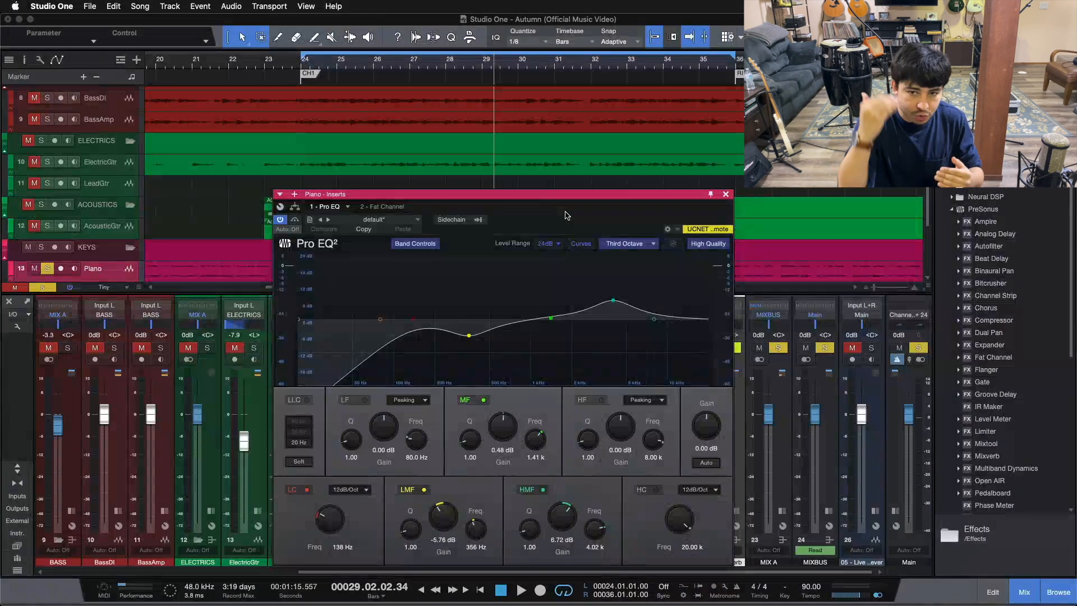
{"action": "key", "text": "space"}
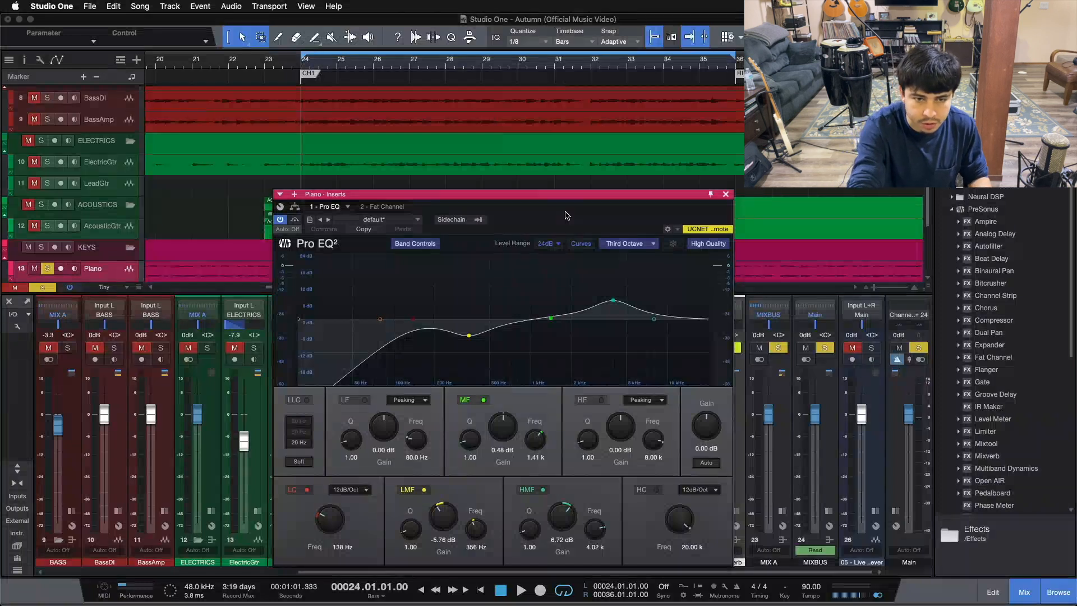
{"action": "key", "text": "space"}
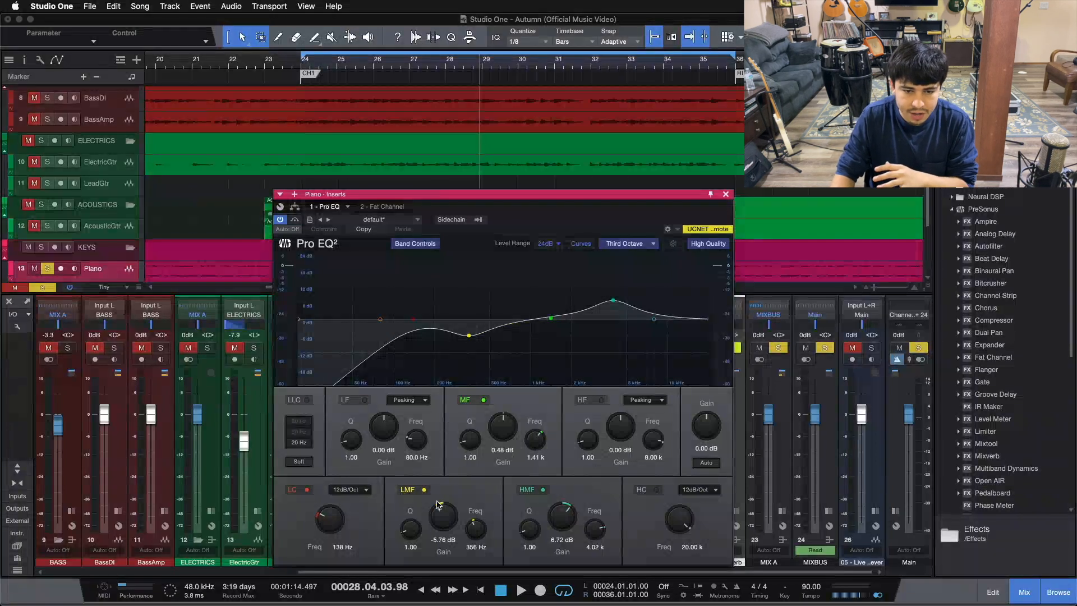
Compare the piano during playback with the Pro EQ's low-mid (LMF) band off and on.
{"action": "key", "text": "space"}
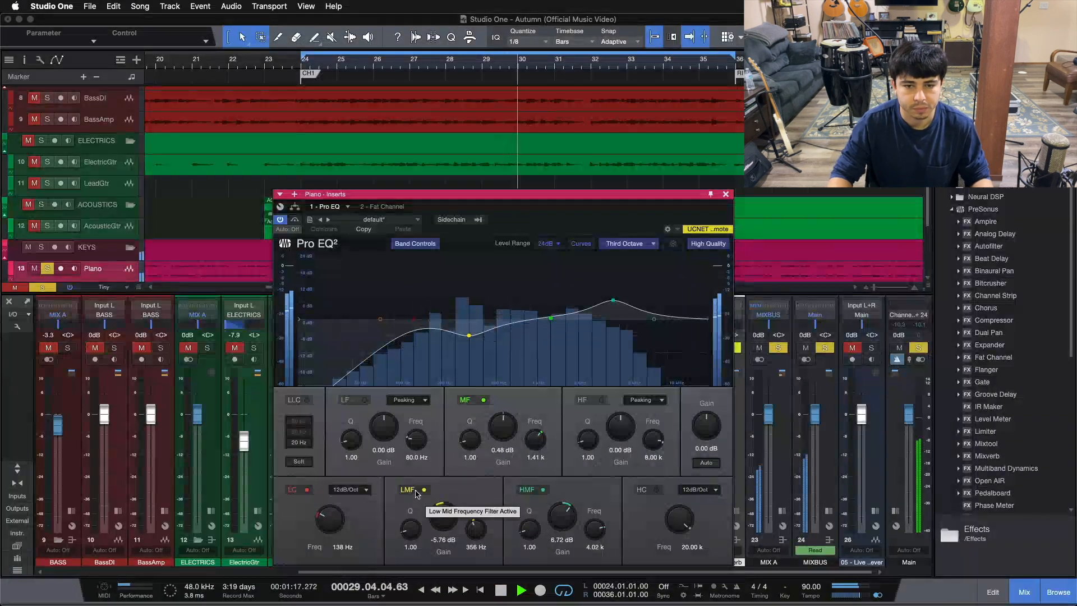
{"action": "left_click", "coordinate": [416, 492]}
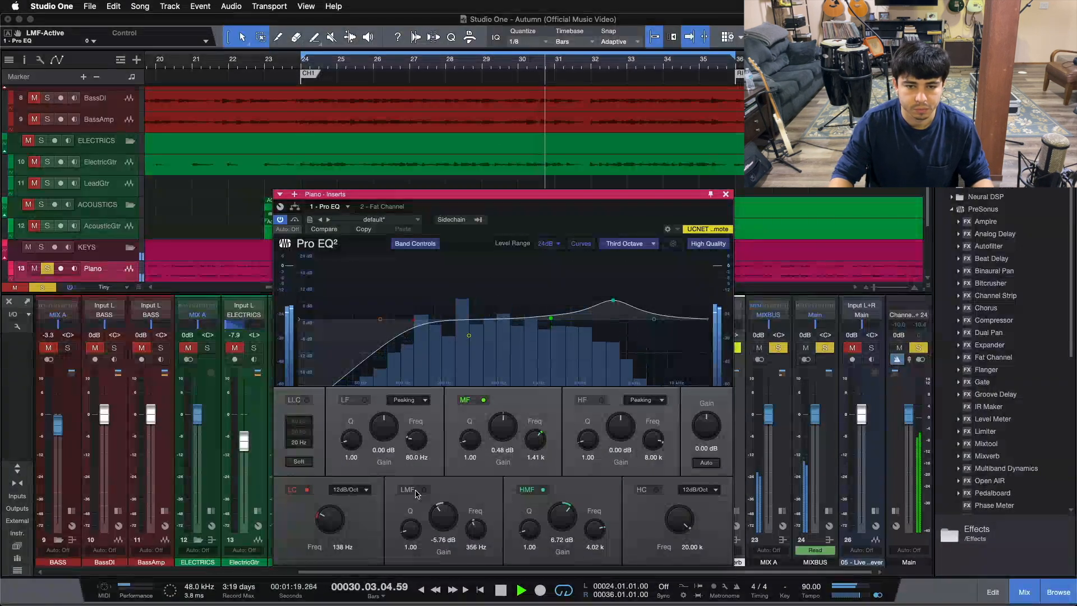
{"action": "left_click", "coordinate": [423, 491]}
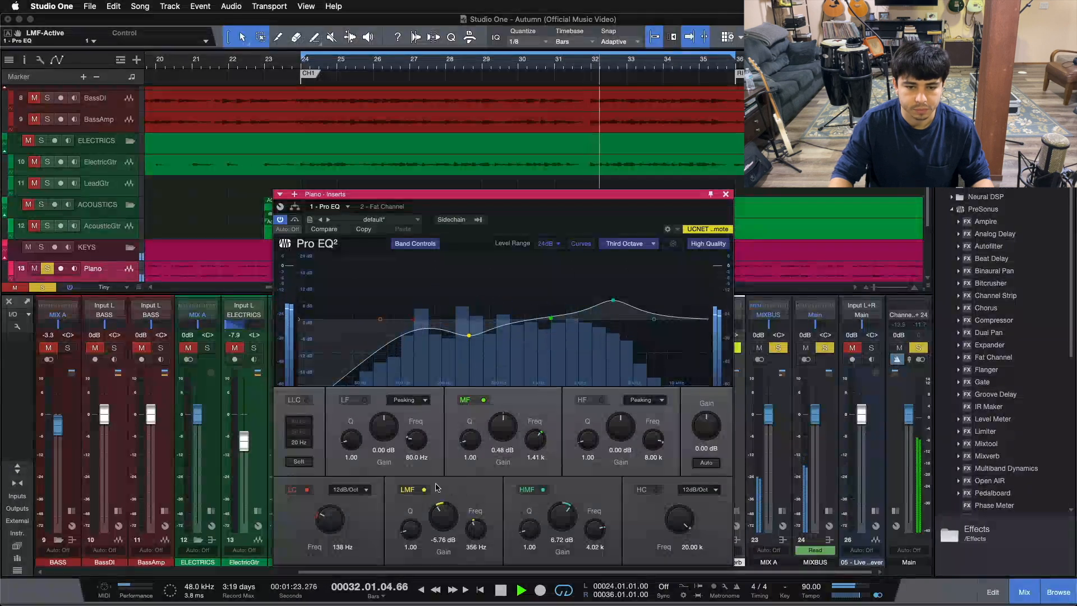
{"action": "left_click", "coordinate": [422, 489]}
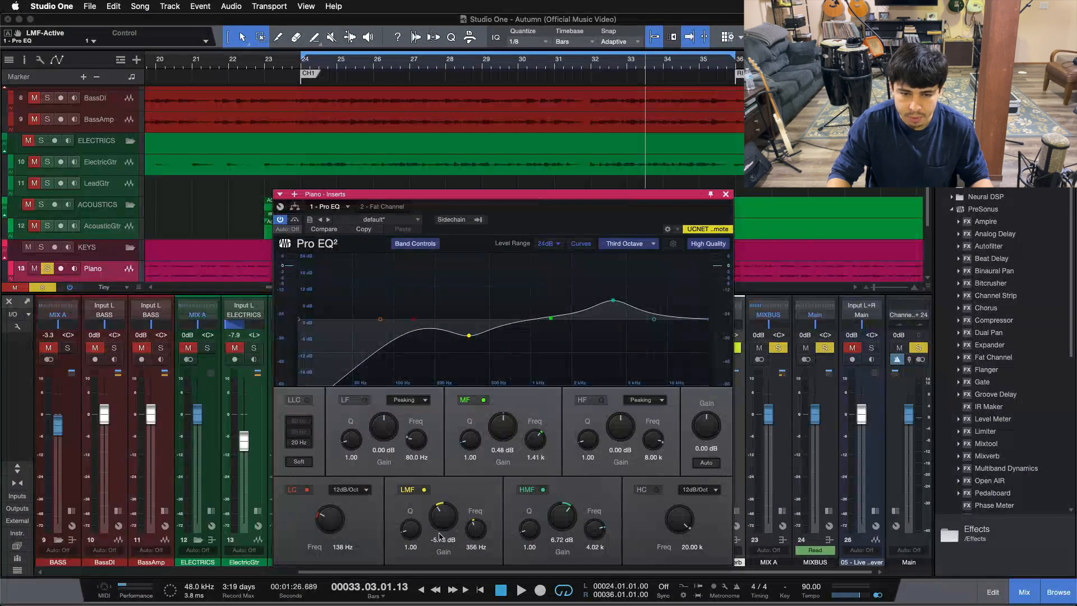
Compare the piano during playback with the Pro EQ's high-mid (HMF) band off and on.
{"action": "left_click", "coordinate": [530, 491]}
{"action": "left_click", "coordinate": [530, 492]}
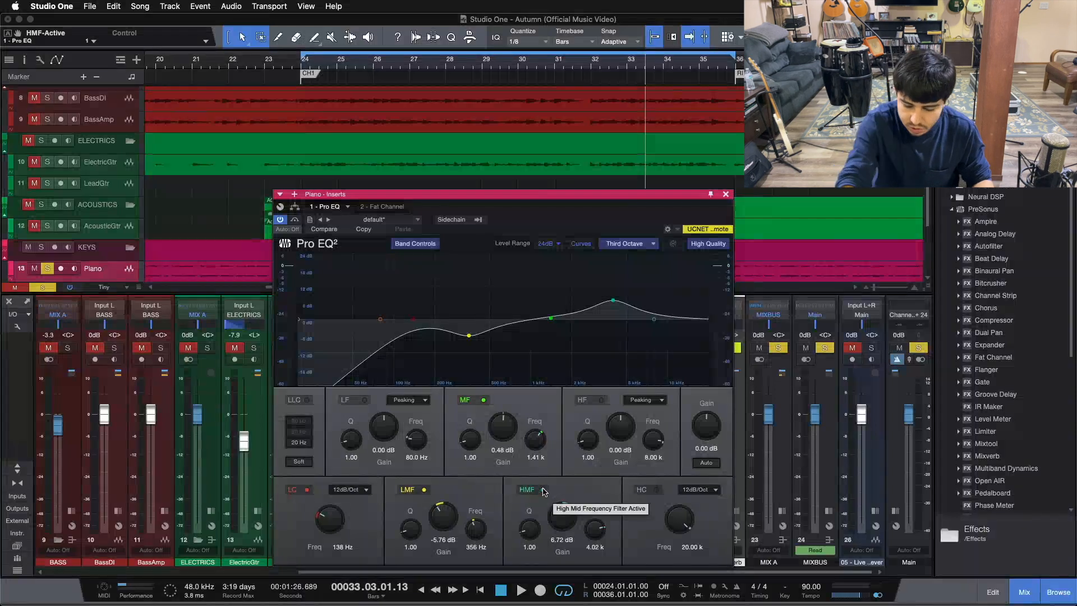
{"action": "key", "text": "space"}
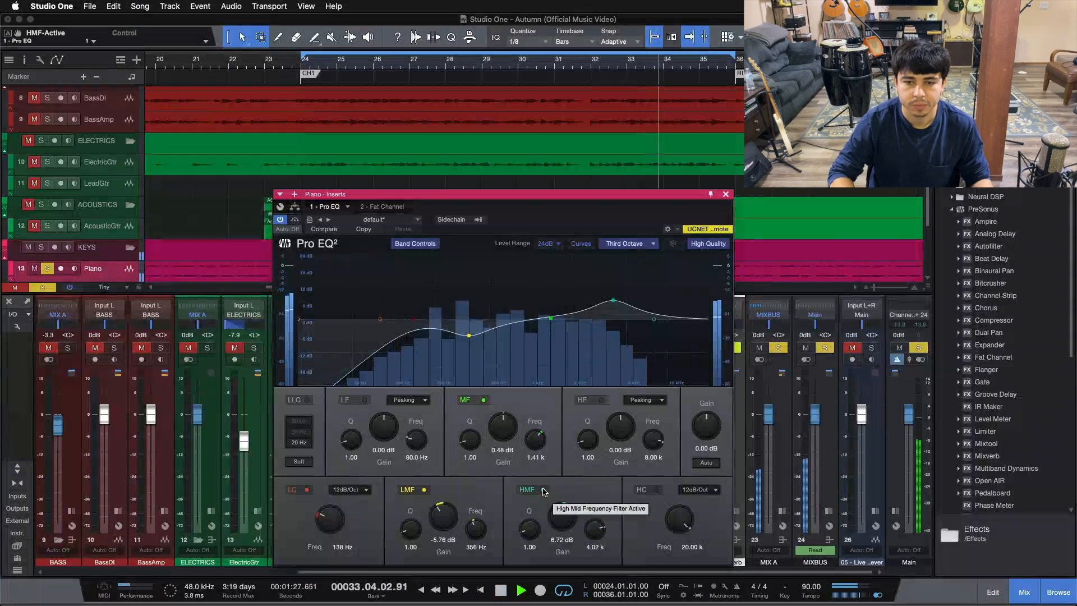
{"action": "left_click", "coordinate": [543, 490]}
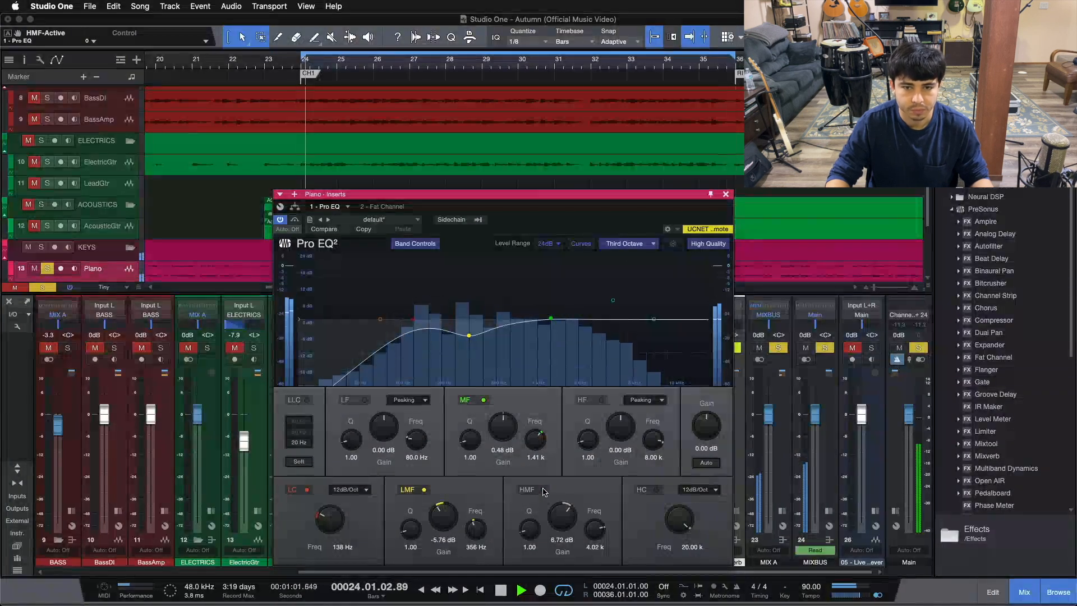
{"action": "left_click", "coordinate": [543, 491]}
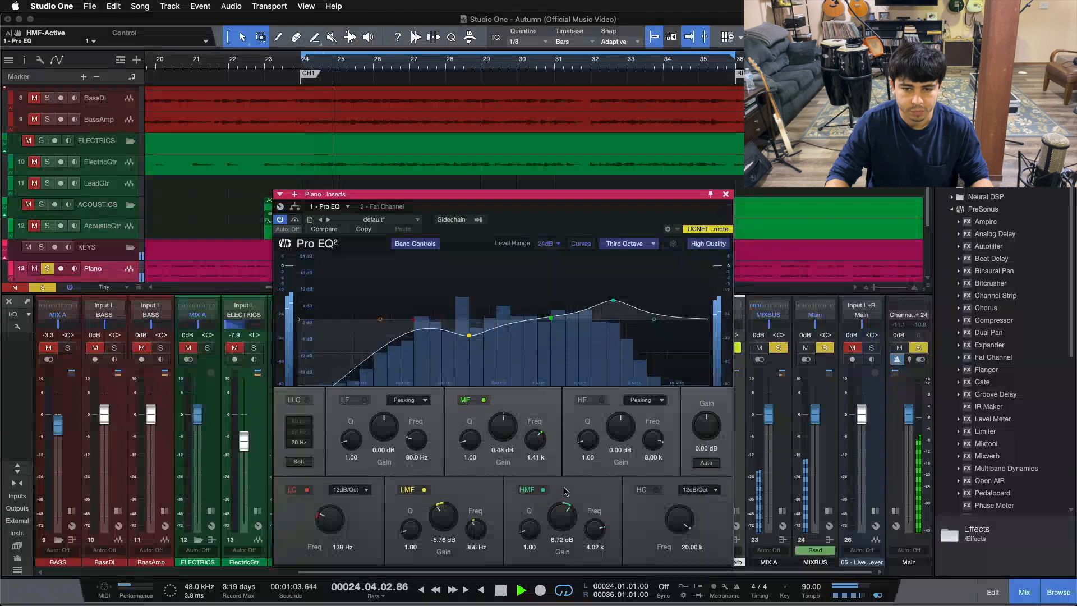
{"action": "left_click", "coordinate": [536, 490]}
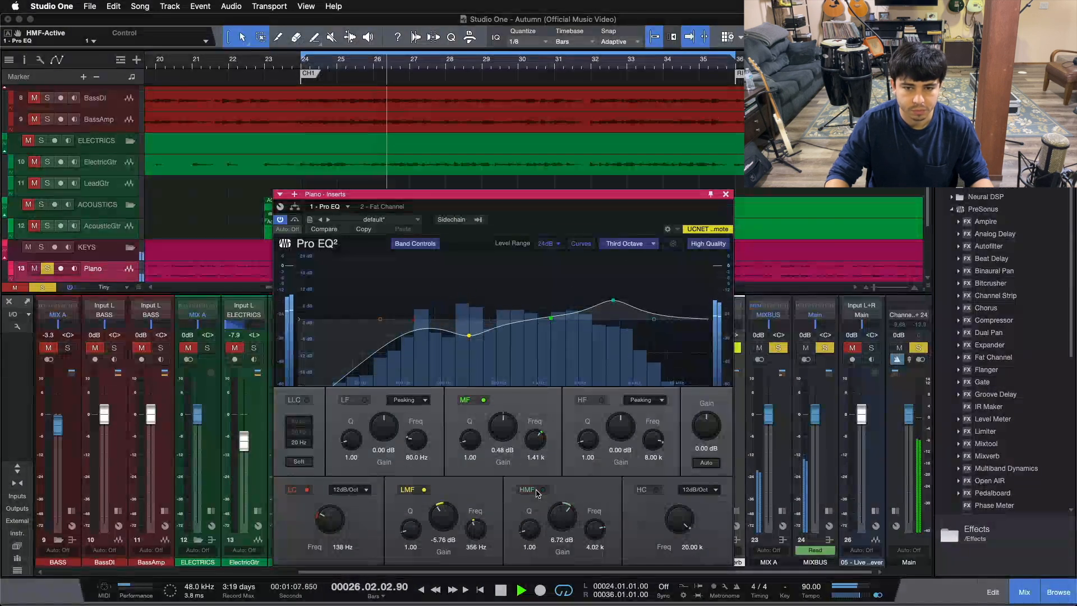
{"action": "left_click", "coordinate": [543, 490]}
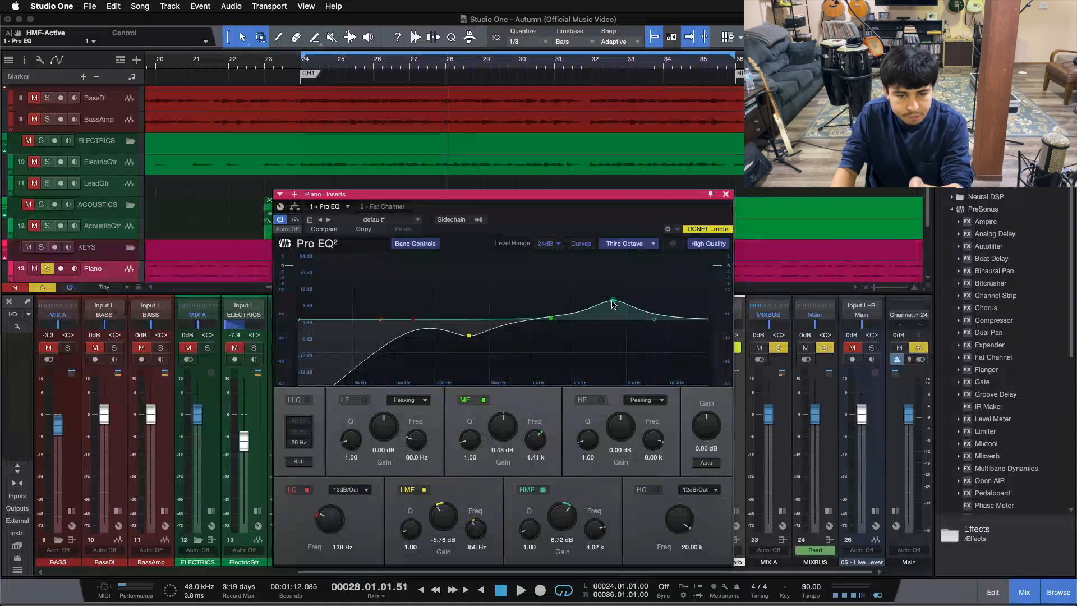
Close the piano's Pro EQ and collapse the Piano channel's inserts.
{"action": "left_click", "coordinate": [726, 194]}
{"action": "double_click", "coordinate": [484, 504]}
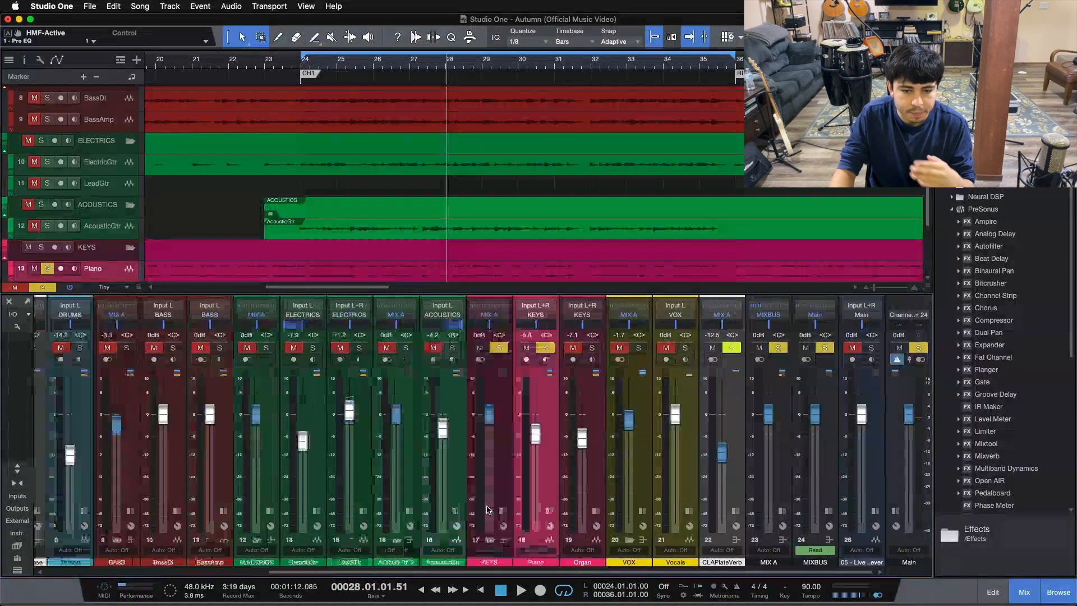
{"action": "mouse_move", "coordinate": [494, 572]}
{"action": "left_mouse_down"}
{"action": "mouse_move", "coordinate": [420, 573]}
{"action": "mouse_move", "coordinate": [499, 573]}
{"action": "left_mouse_up"}
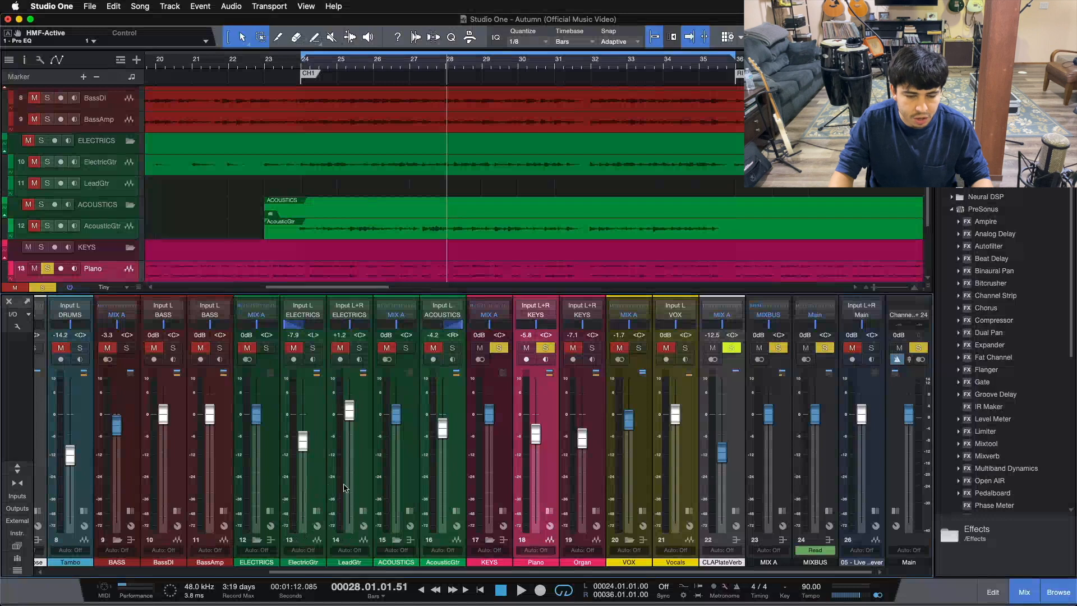
Solo the ElectricGtr channel along with the piano and audition them while viewing the guitar's Pro EQ.
{"action": "left_click", "coordinate": [317, 512]}
{"action": "left_click", "coordinate": [313, 348]}
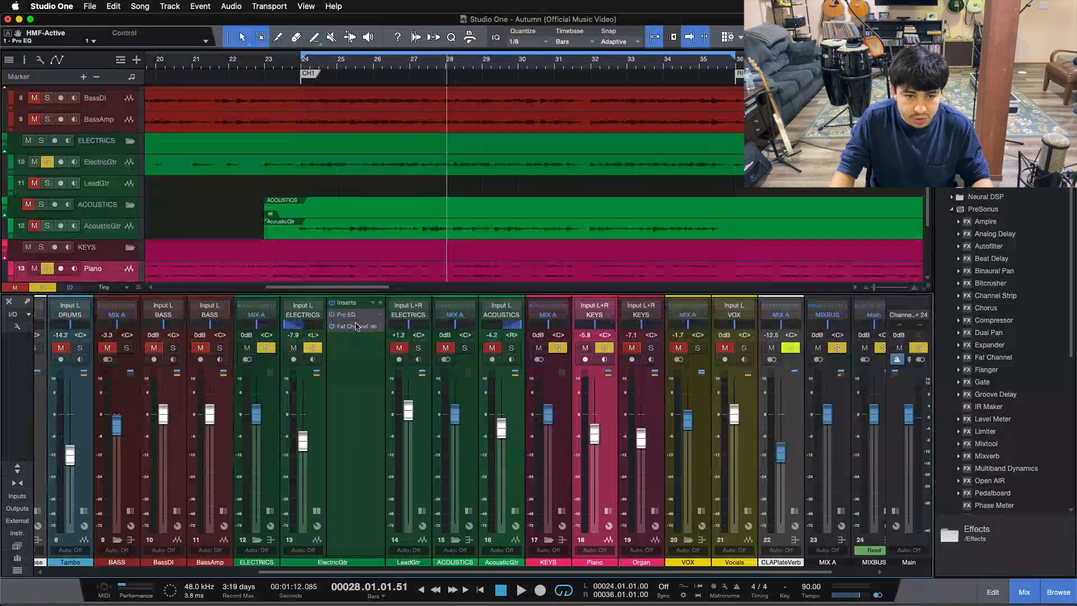
{"action": "left_click", "coordinate": [353, 315]}
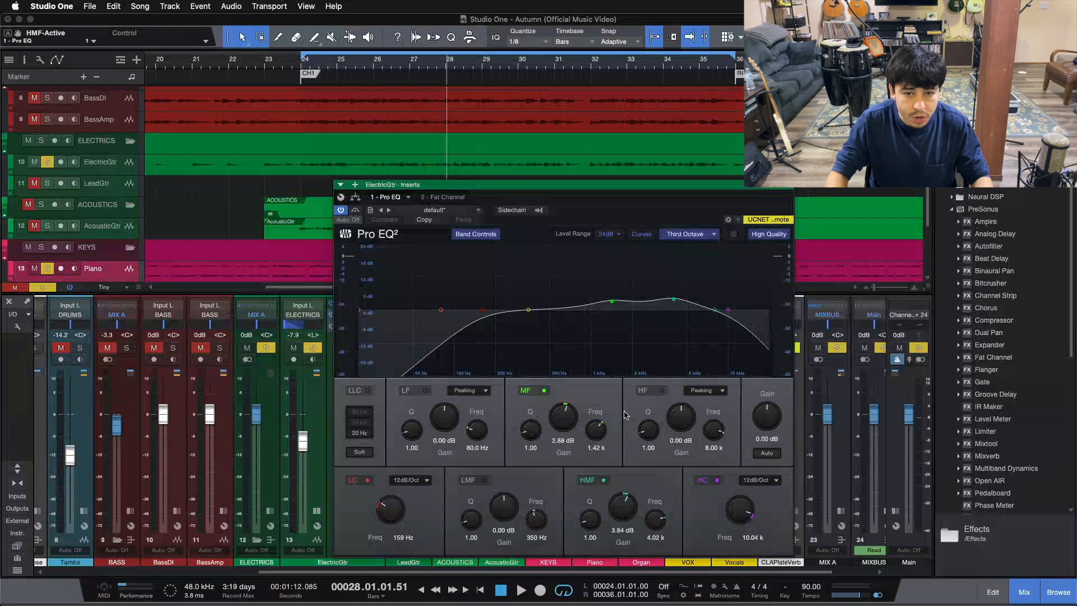
{"action": "key", "text": "space"}
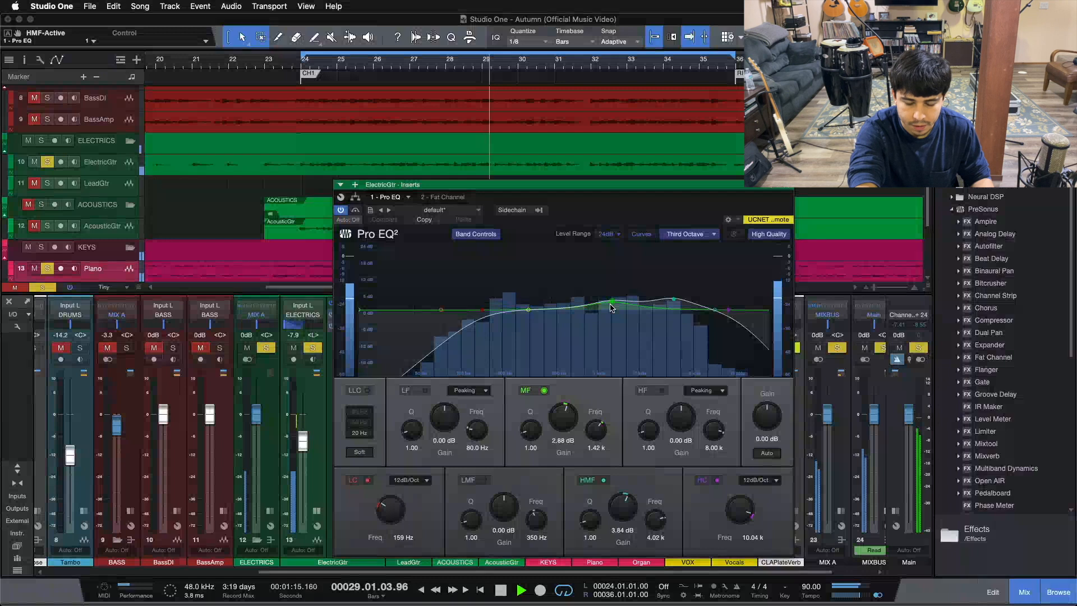
{"action": "key", "text": "space"}
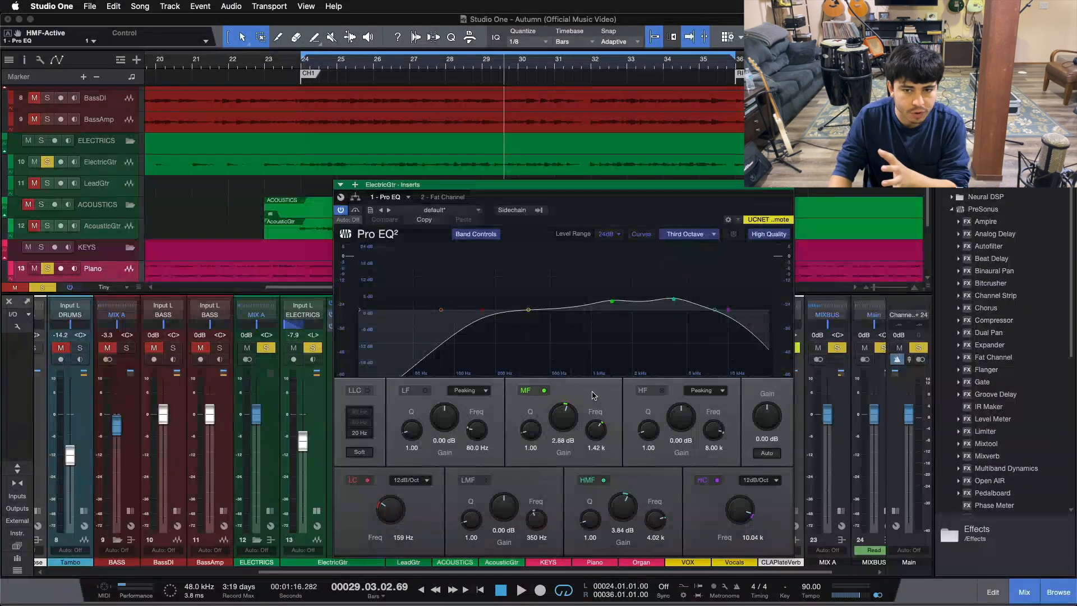
{"action": "left_click", "coordinate": [789, 190]}
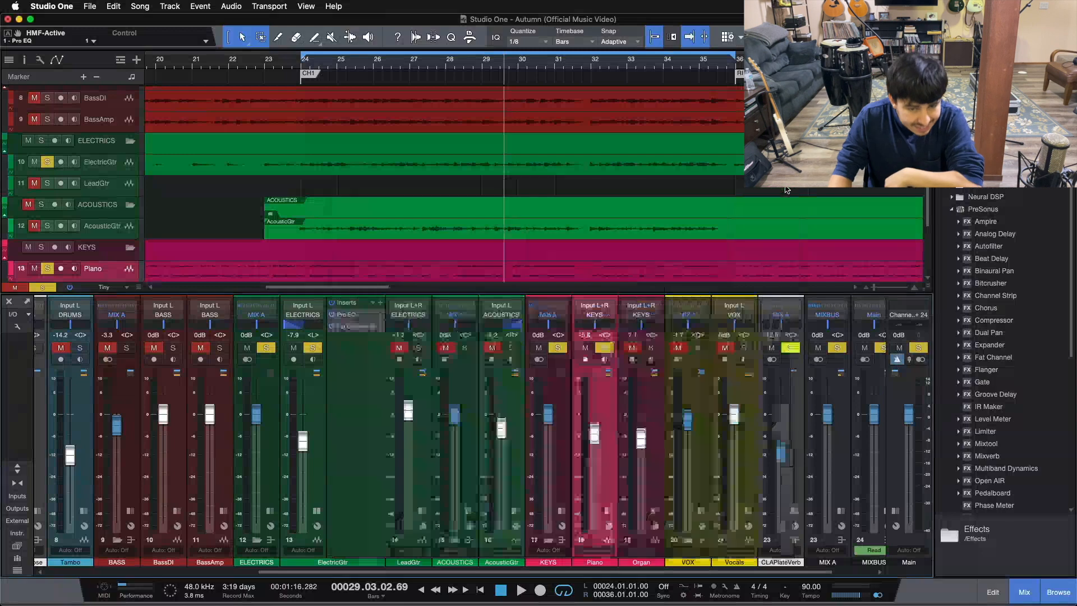
Add the ACOUSTICS and LeadGtr channels to the solo and collapse the ElectricGtr inserts.
{"action": "left_click", "coordinate": [465, 348]}
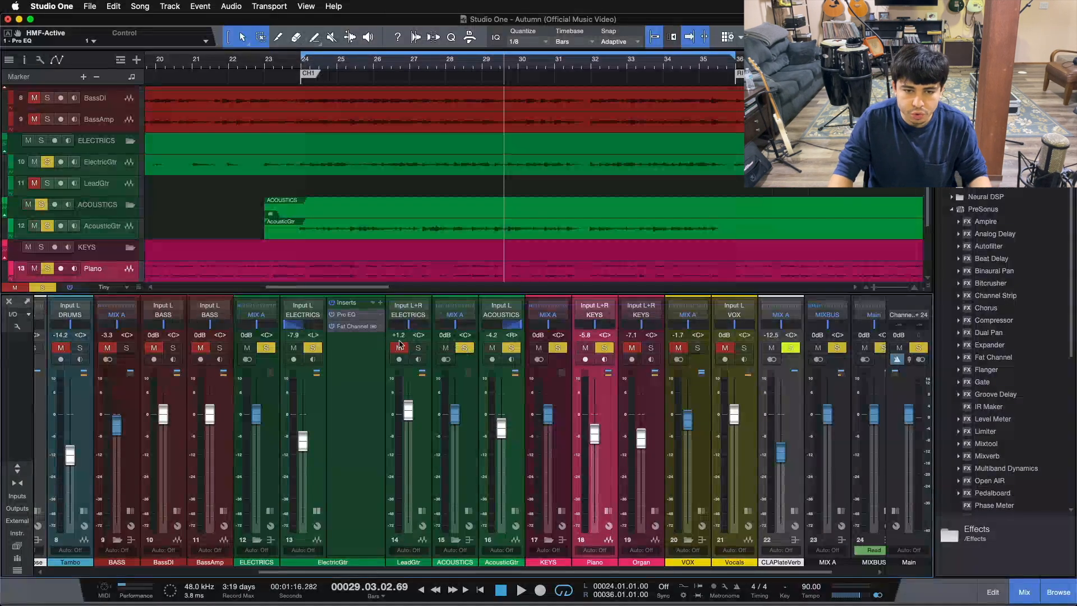
{"action": "left_click", "coordinate": [418, 348]}
{"action": "left_click", "coordinate": [317, 511]}
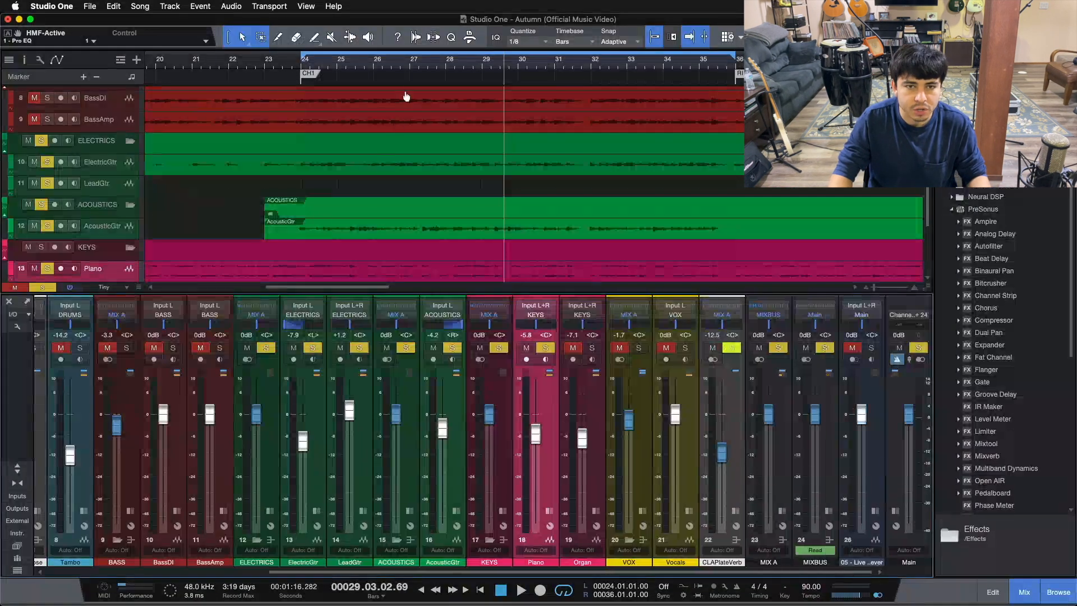
Open the AcousticGtr channel's Pro EQ and examine its curve while auditioning the soloed channels through the chorus.
{"action": "key", "text": "z"}
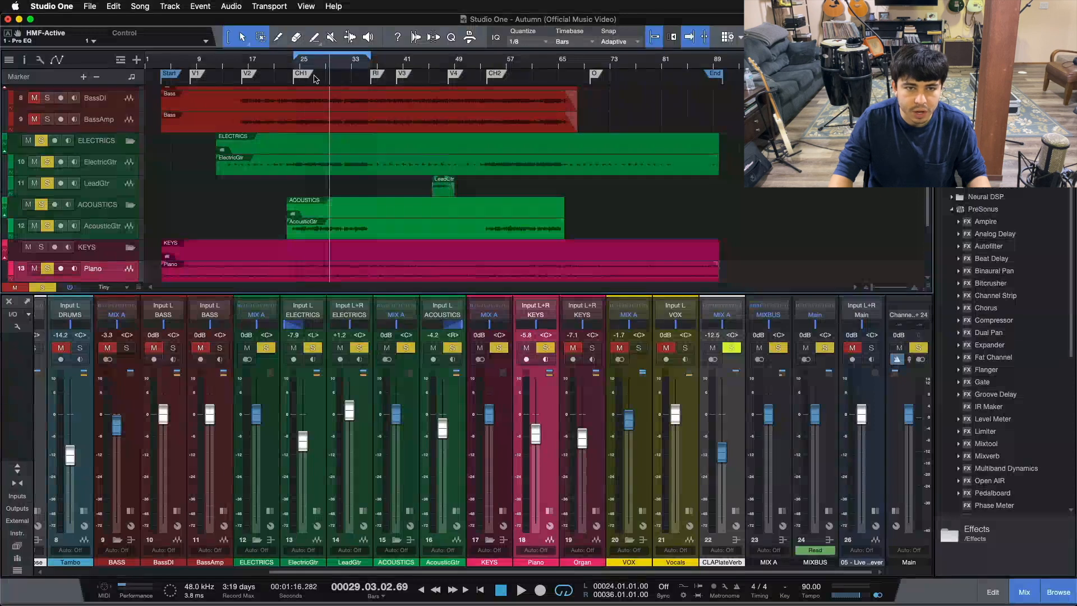
{"action": "key", "text": "z"}
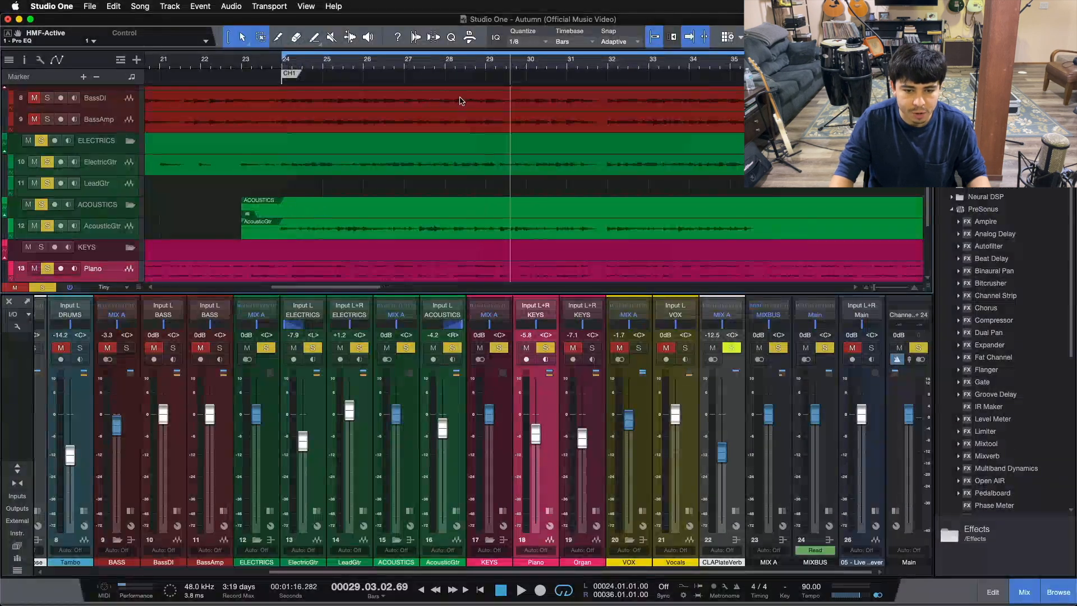
{"action": "left_click", "coordinate": [456, 512]}
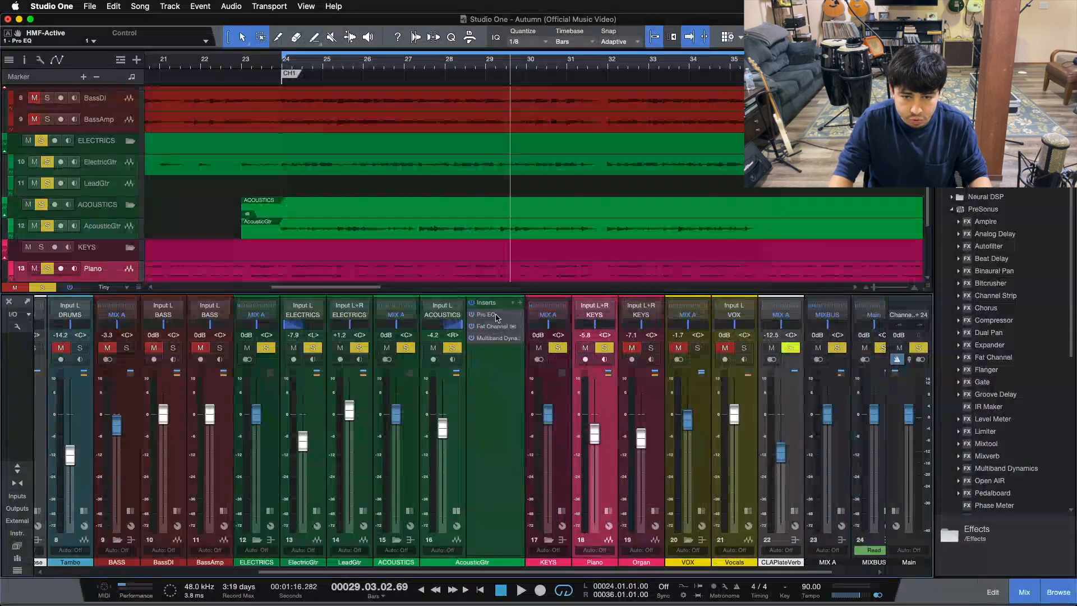
{"action": "left_click", "coordinate": [496, 314]}
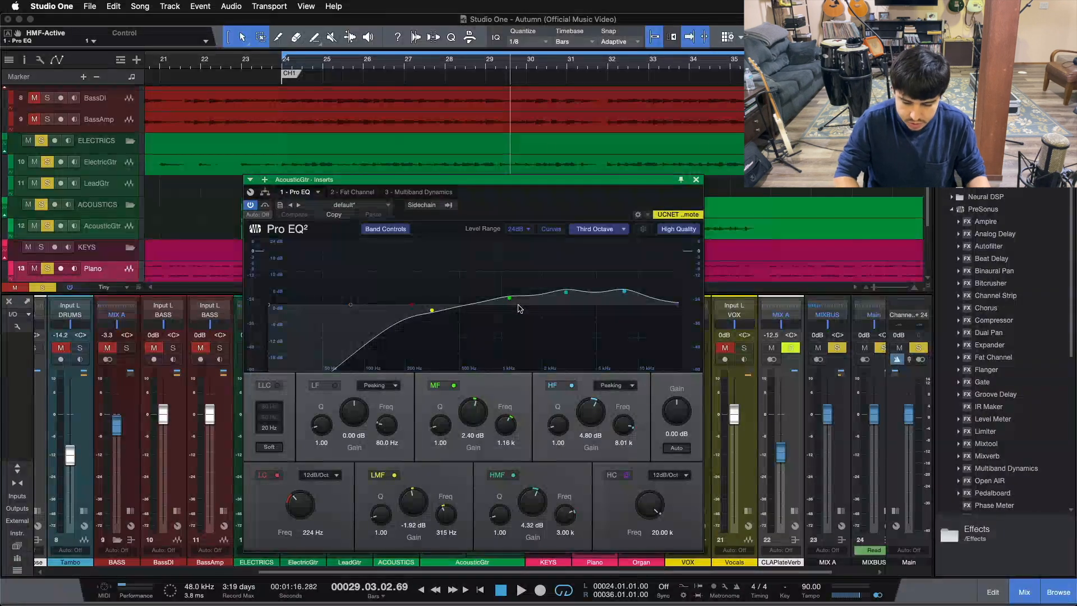
{"action": "key", "text": "space"}
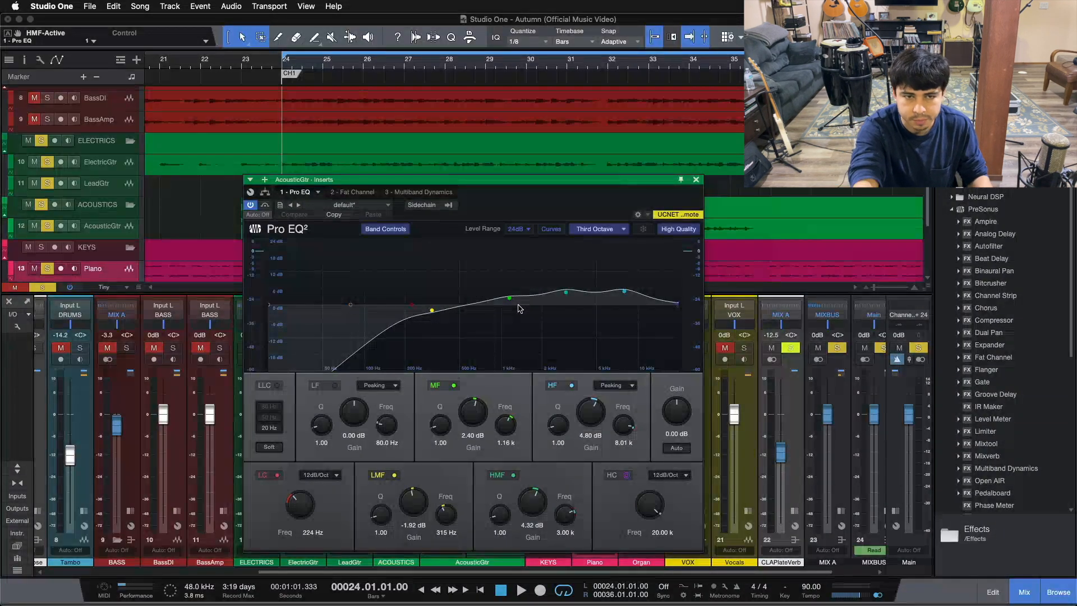
{"action": "key", "text": "space"}
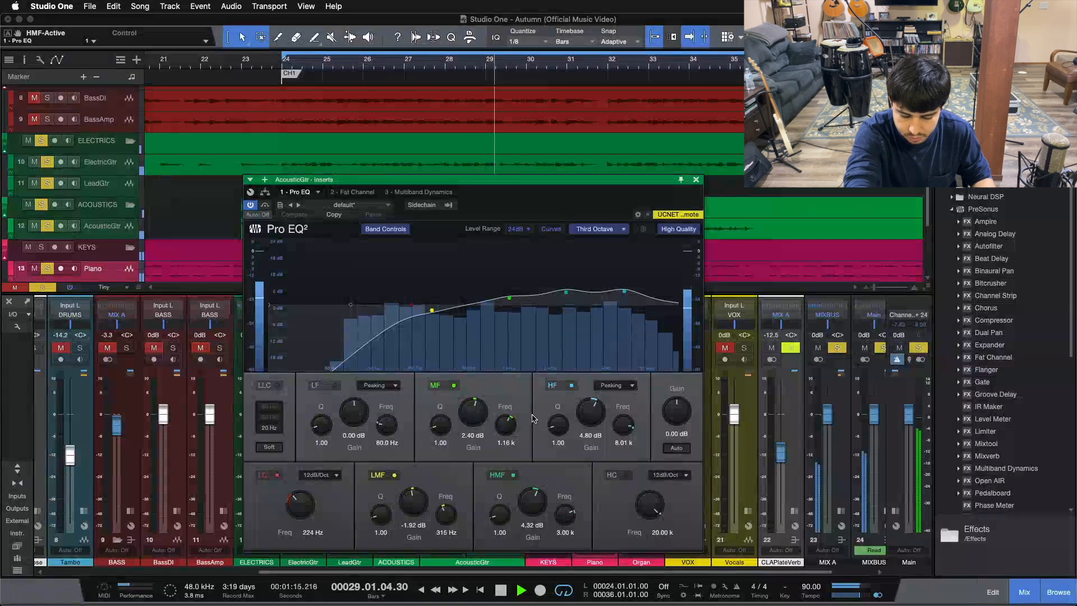
{"action": "key", "text": "space"}
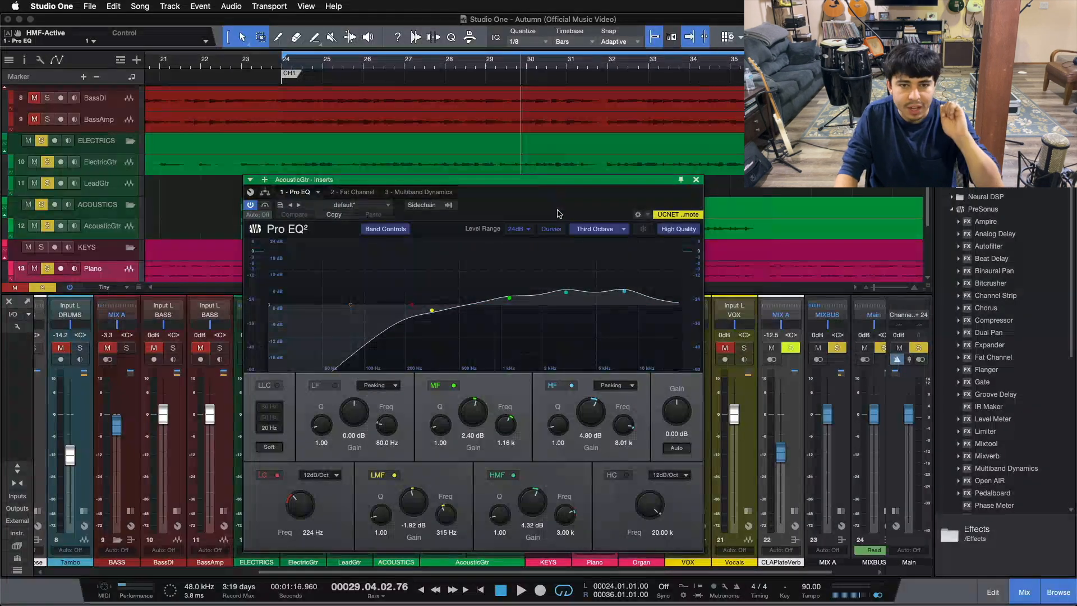
Close the acoustic guitar's Pro EQ, audition the chorus with the organ added to the solo, and collapse the AcousticGtr inserts.
{"action": "left_click", "coordinate": [696, 180]}
{"action": "key", "text": "space"}
{"action": "key", "text": "space"}
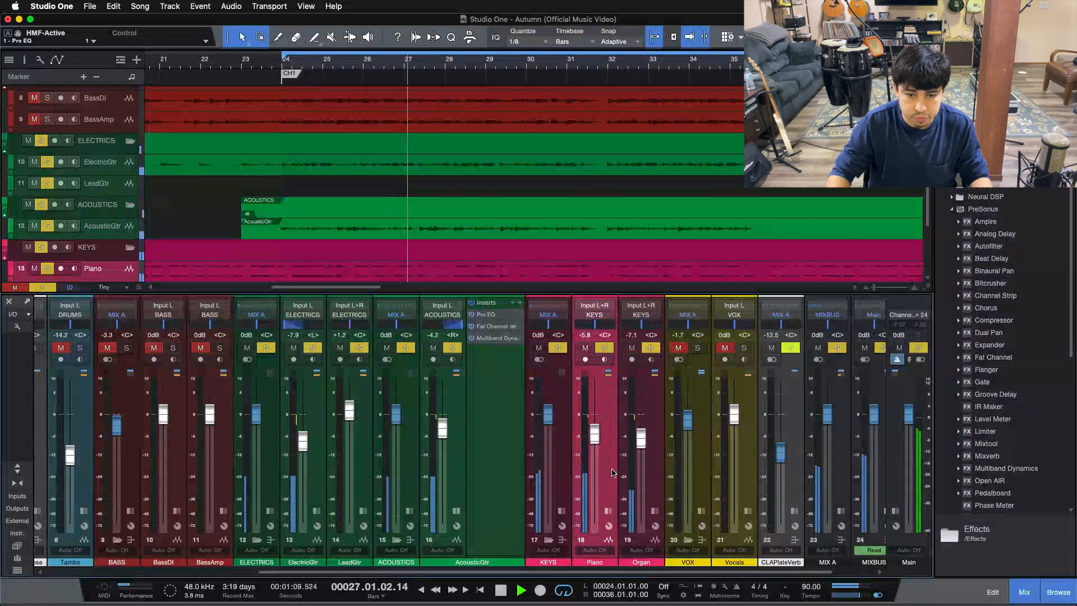
{"action": "left_click", "coordinate": [457, 511]}
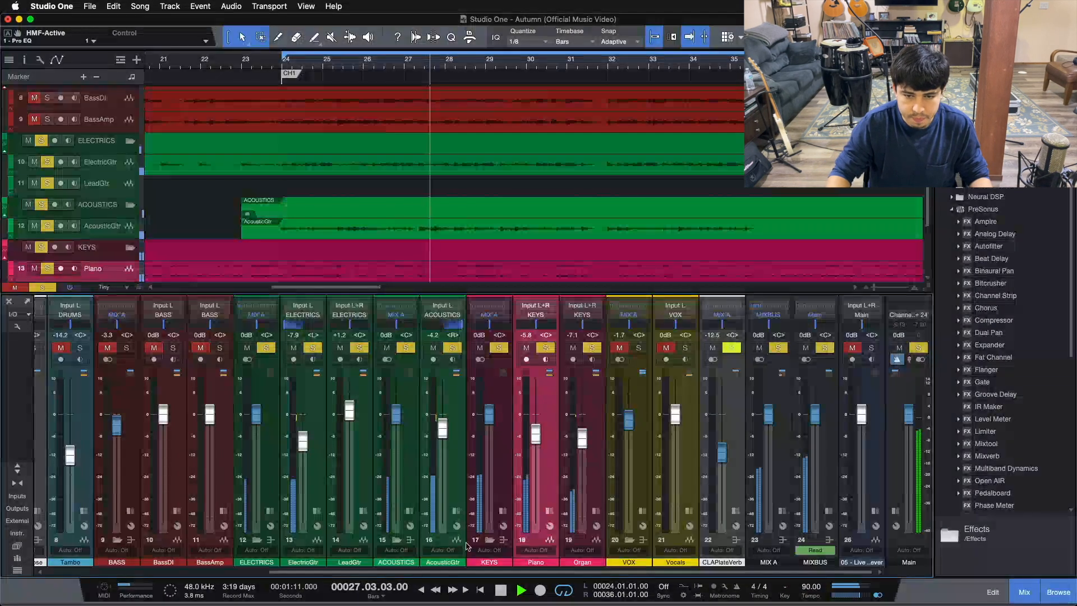
Stop playback and examine the Organ channel's Pro EQ, then close it and collapse the channel's inserts.
{"action": "left_click", "coordinate": [595, 511]}
{"action": "key", "text": "space"}
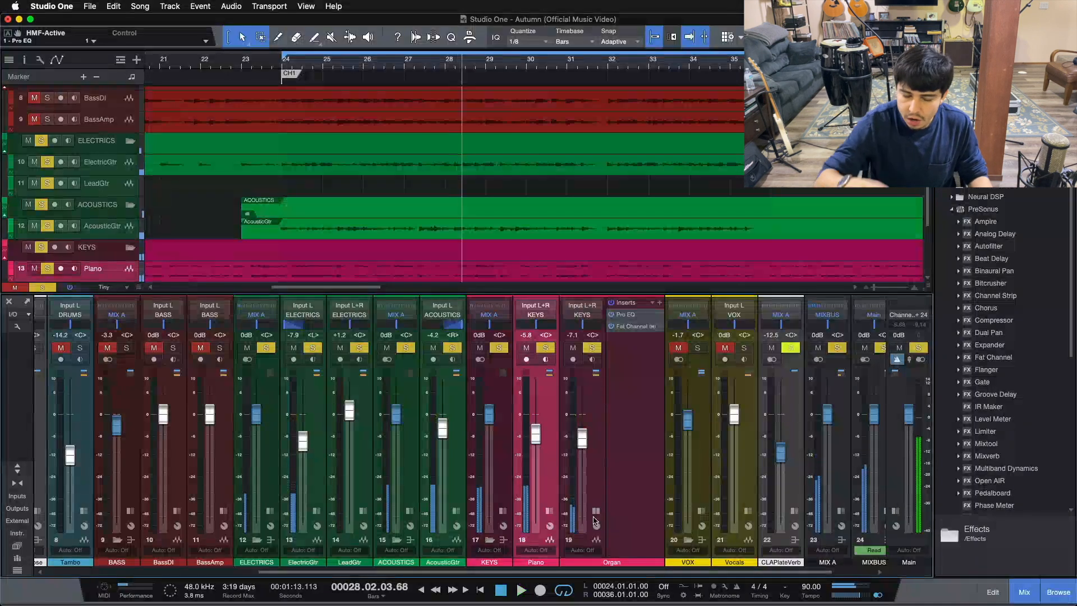
{"action": "left_click", "coordinate": [625, 314]}
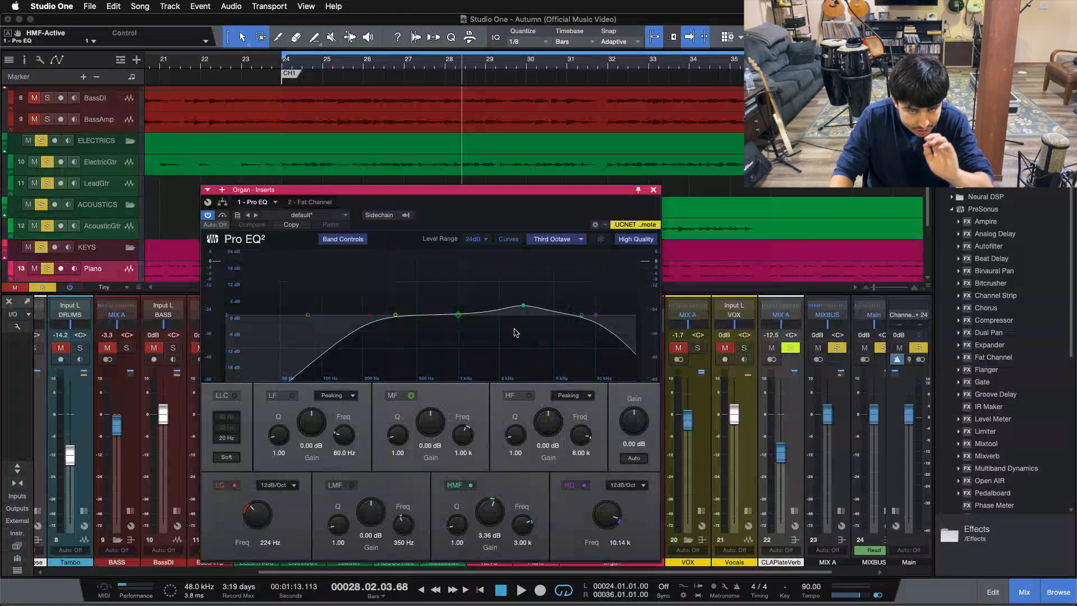
{"action": "left_click", "coordinate": [654, 190]}
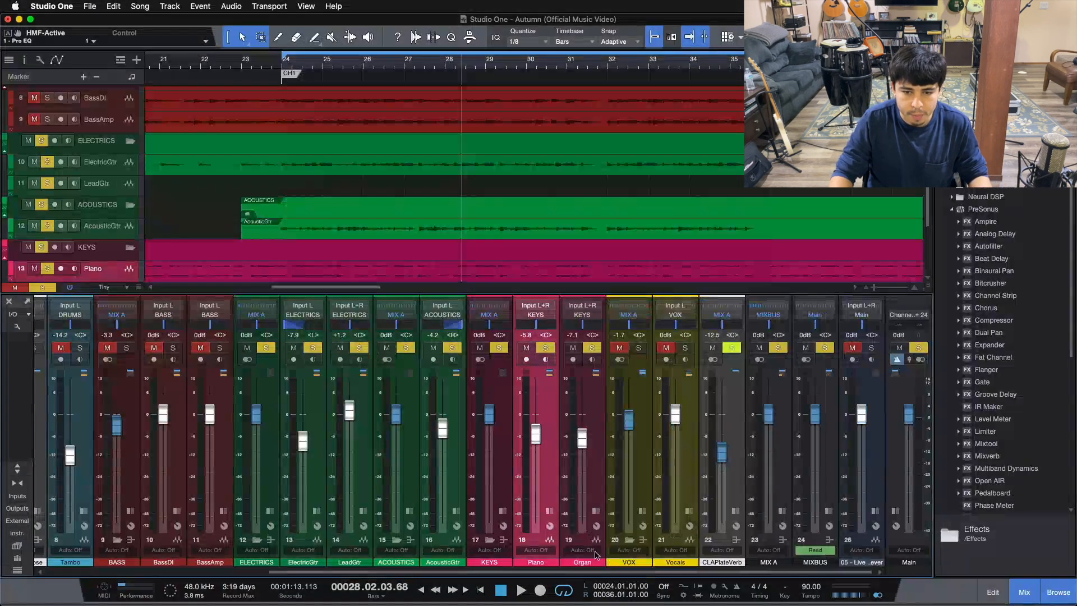
Add the BASS channel to the solo and return the playhead to the chorus start.
{"action": "left_click_drag", "start_coordinate": [595, 575], "coordinate": [200, 571]}
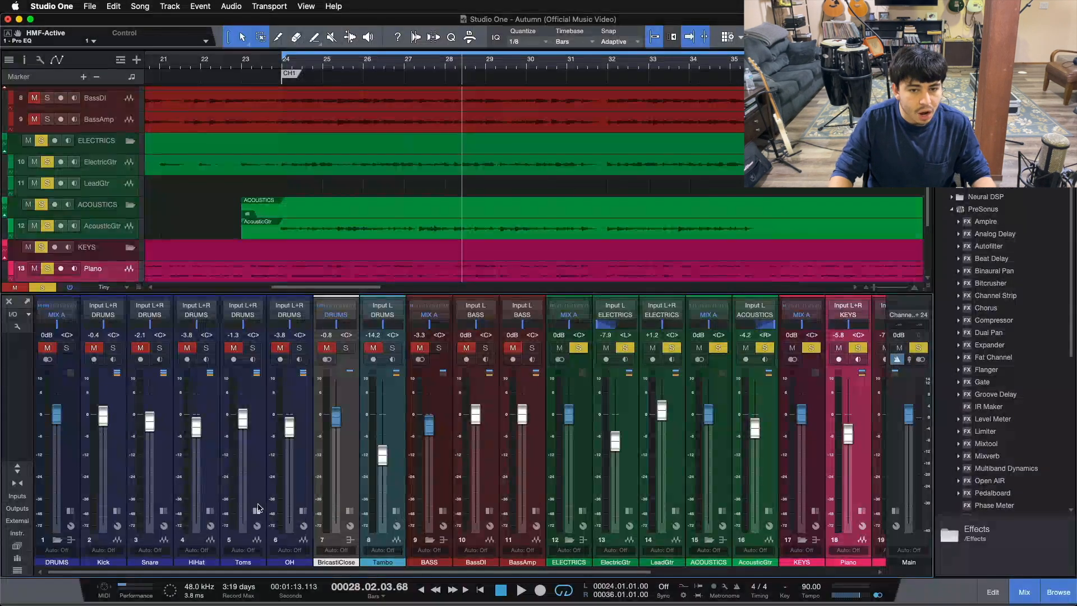
{"action": "left_click", "coordinate": [440, 349]}
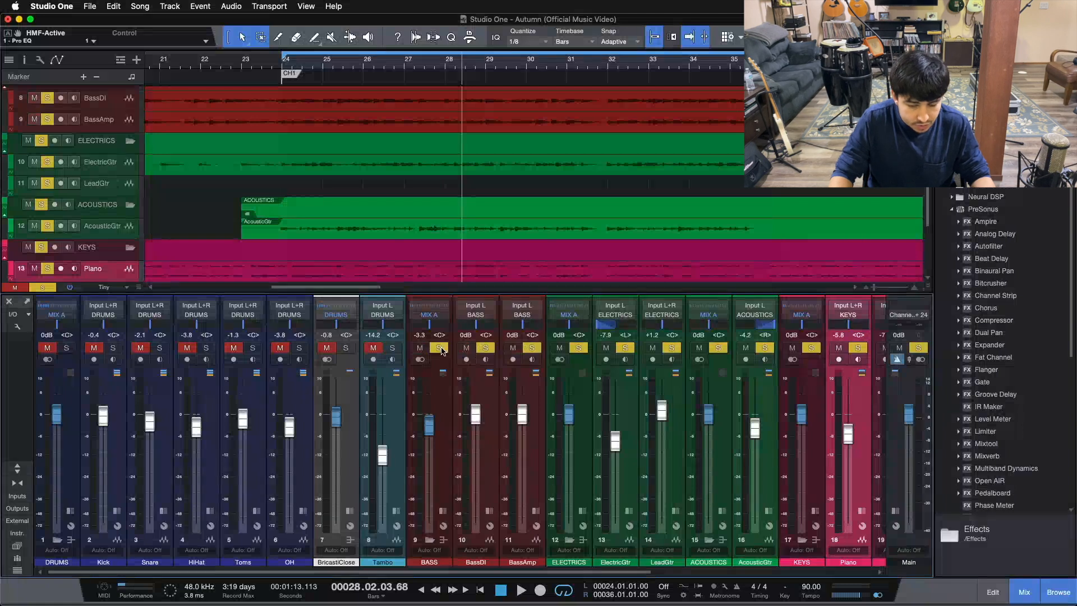
{"action": "key", "text": "space"}
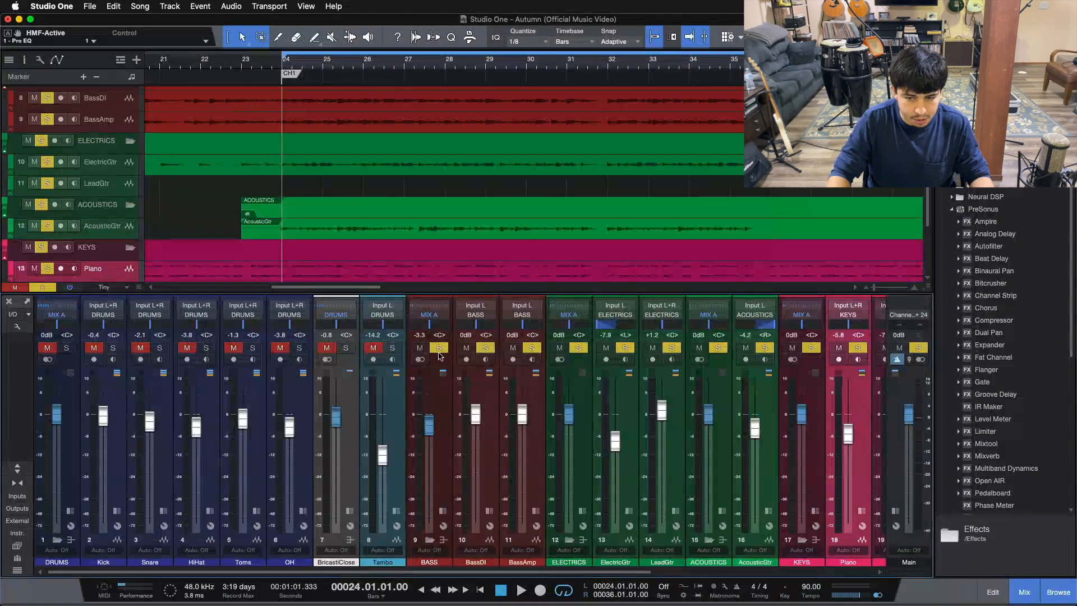
Recheck the Piano channel's Pro EQ, then close it and collapse the channel's inserts.
{"action": "scroll", "coordinate": [556, 566], "scroll_direction": "right", "scroll_amount": 3}
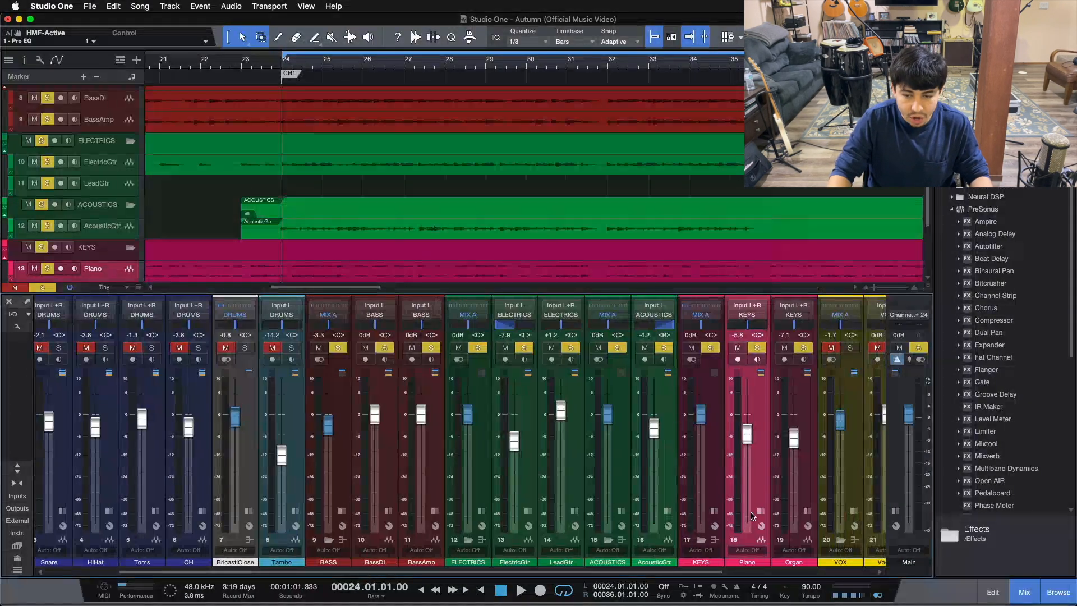
{"action": "left_click", "coordinate": [759, 512]}
{"action": "left_click", "coordinate": [782, 316]}
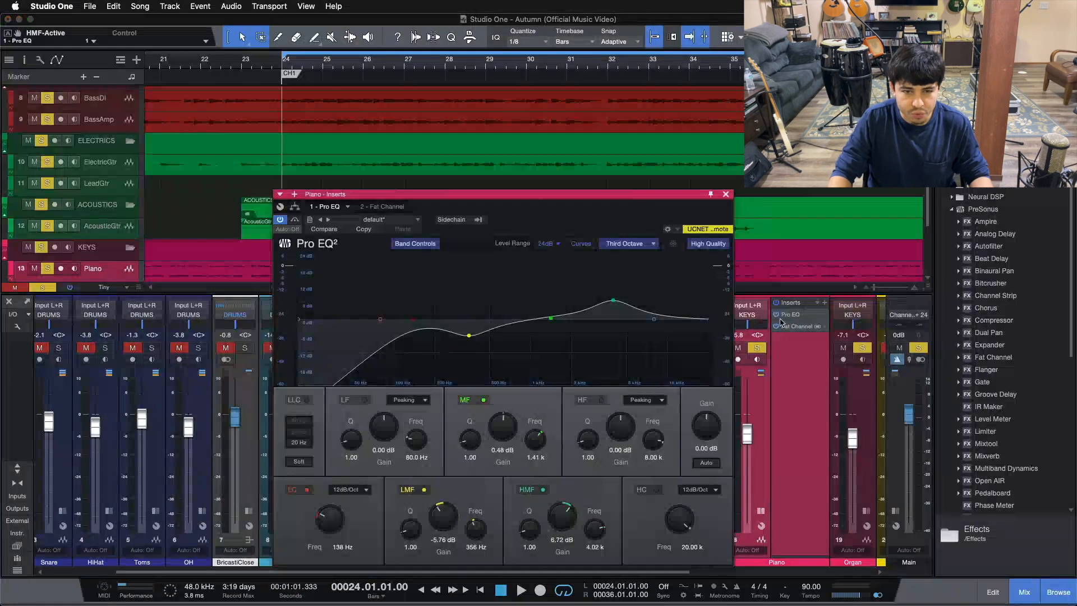
{"action": "left_click", "coordinate": [726, 194]}
{"action": "left_click", "coordinate": [760, 511]}
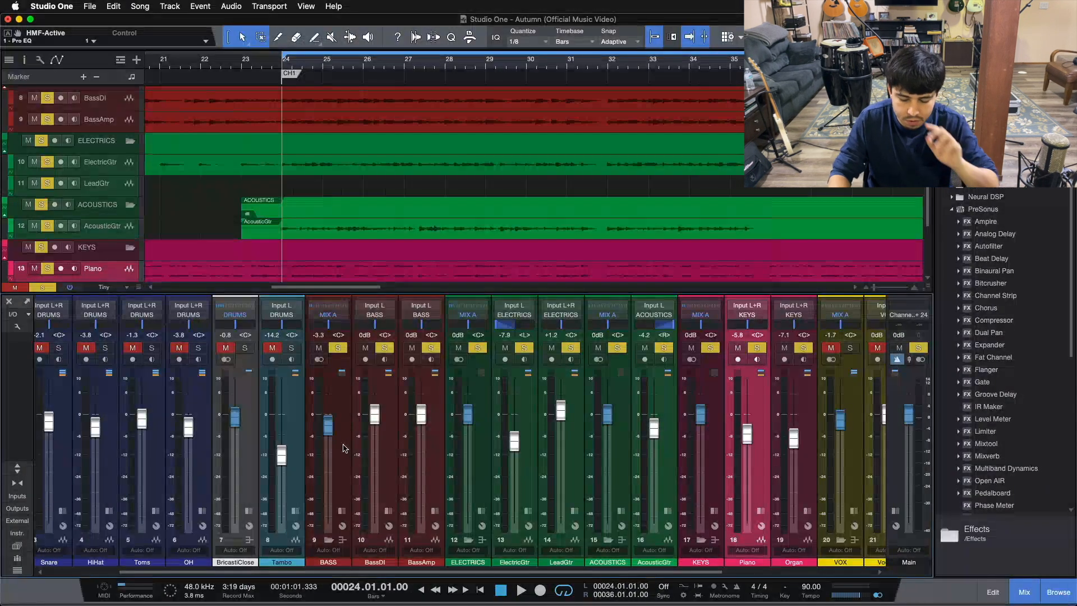
Audition the soloed channels from the chorus start while examining the BASS channel's Pro EQ 2.
{"action": "key", "text": "space"}
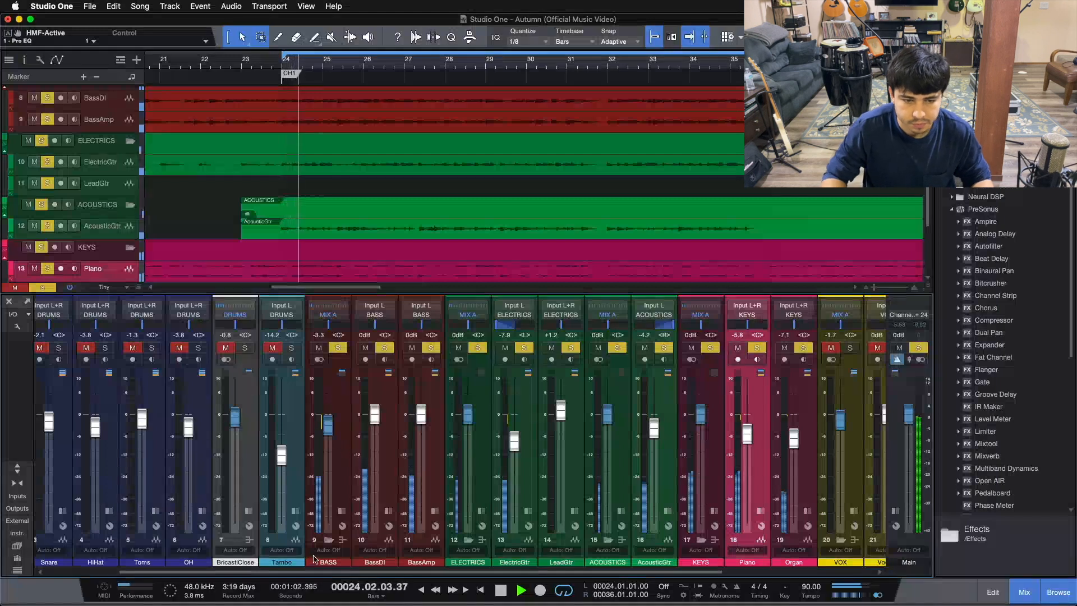
{"action": "left_click", "coordinate": [341, 509]}
{"action": "double_click", "coordinate": [377, 351]}
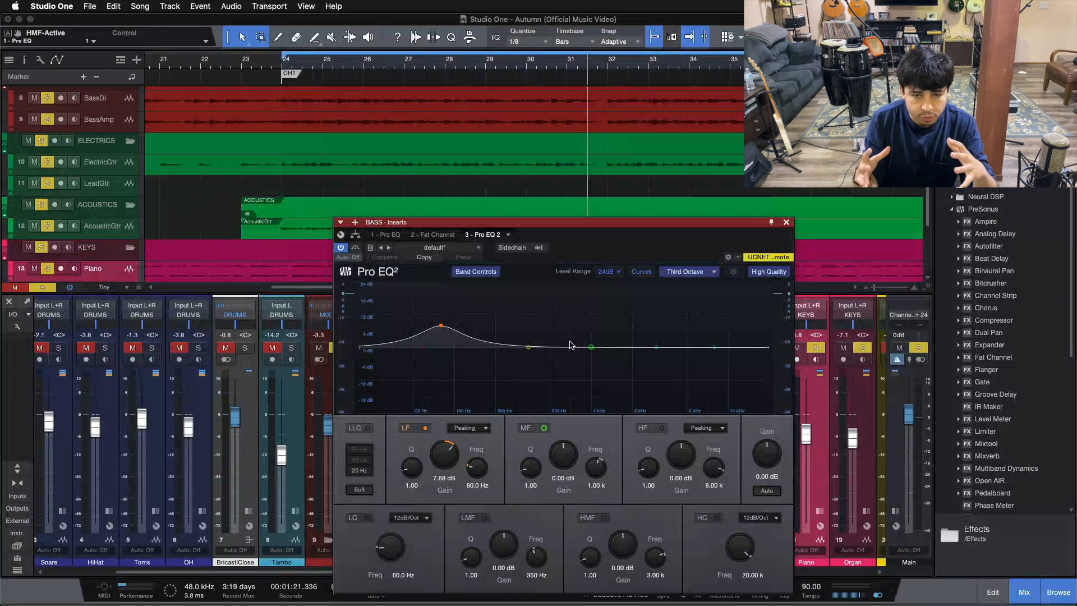
{"action": "key", "text": "space"}
{"action": "key", "text": "space"}
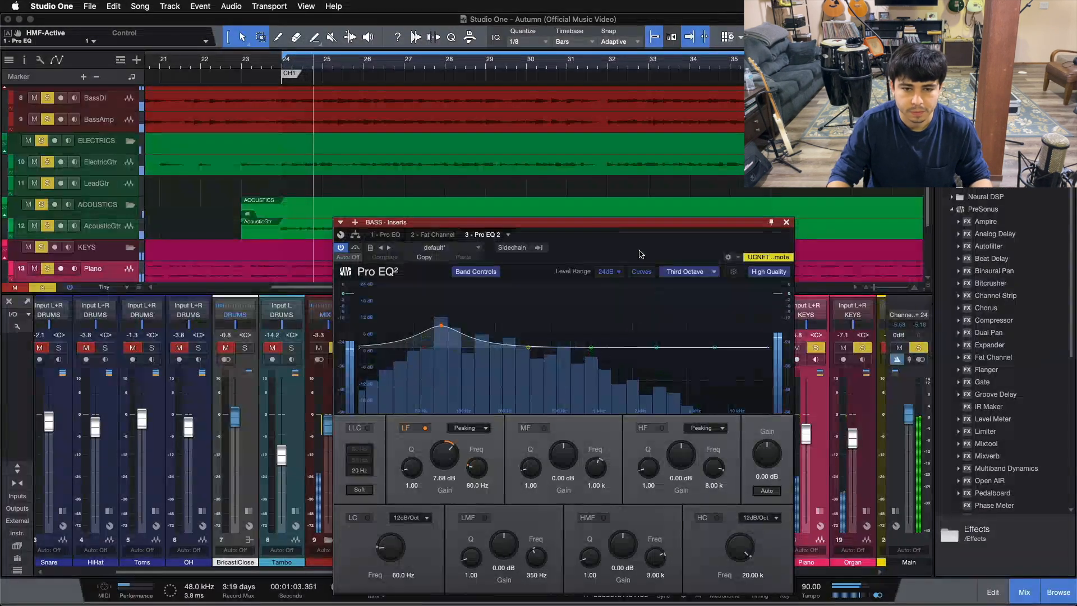
Close the BASS channel's Pro EQ 2, collapse its inserts, and stop playback at the drum channels.
{"action": "left_click", "coordinate": [787, 223]}
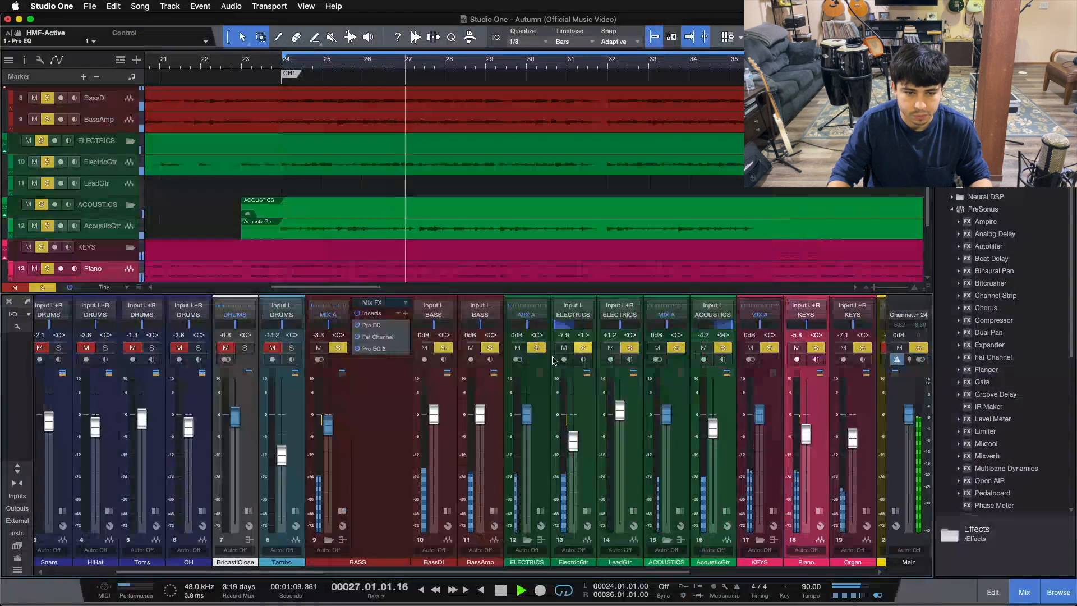
{"action": "left_click", "coordinate": [342, 511]}
{"action": "scroll", "coordinate": [86, 454], "scroll_direction": "left", "scroll_amount": 5}
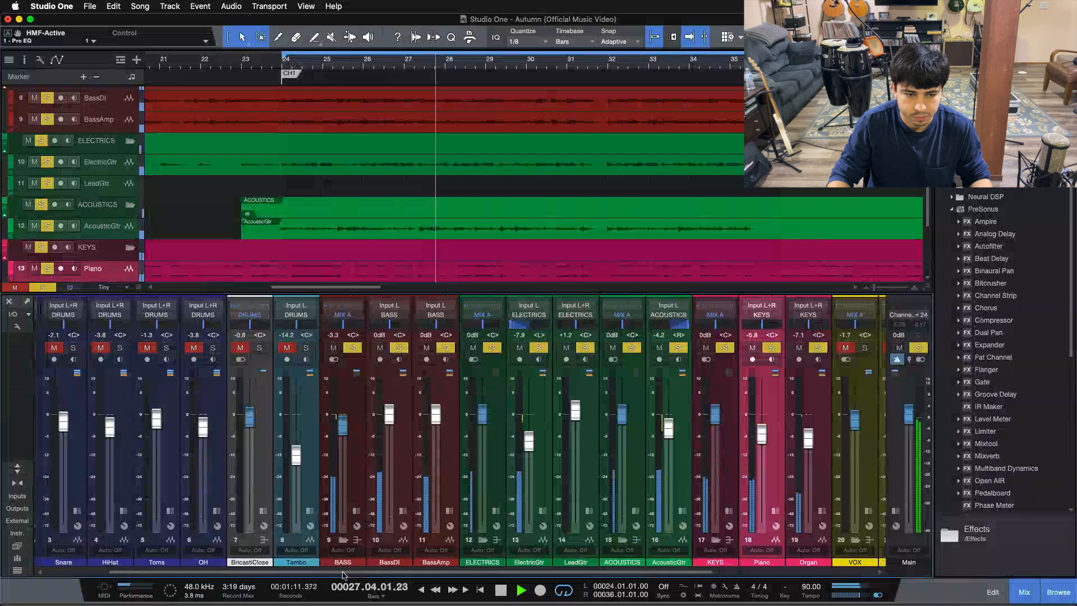
{"action": "key", "text": "space"}
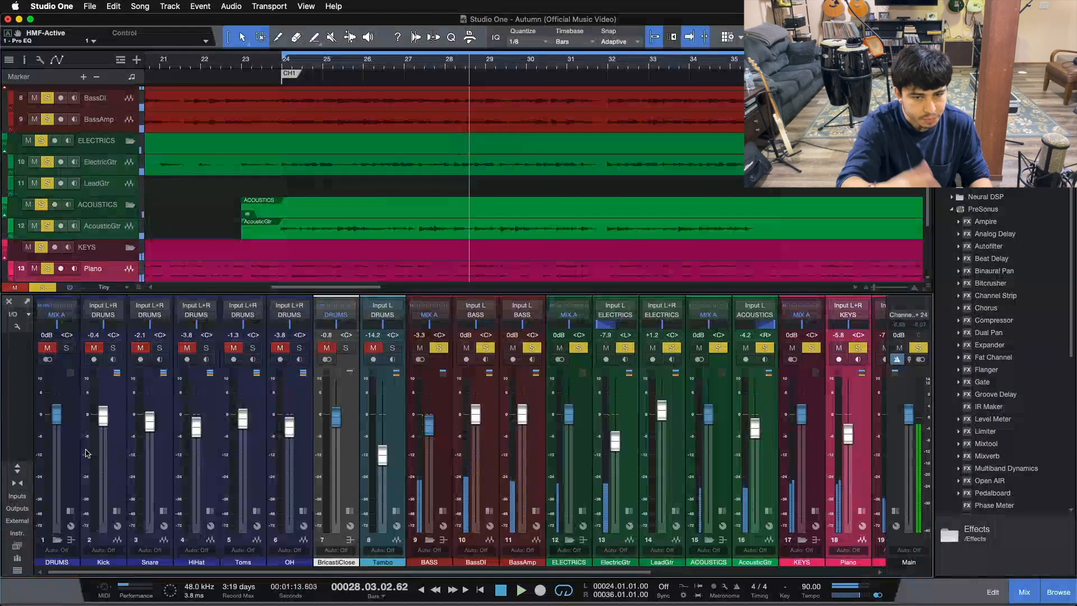
Add the Kick channel to the solo, open its Pro EQ 2, and move the plug-in window clear of the drum channels.
{"action": "left_click", "coordinate": [112, 348]}
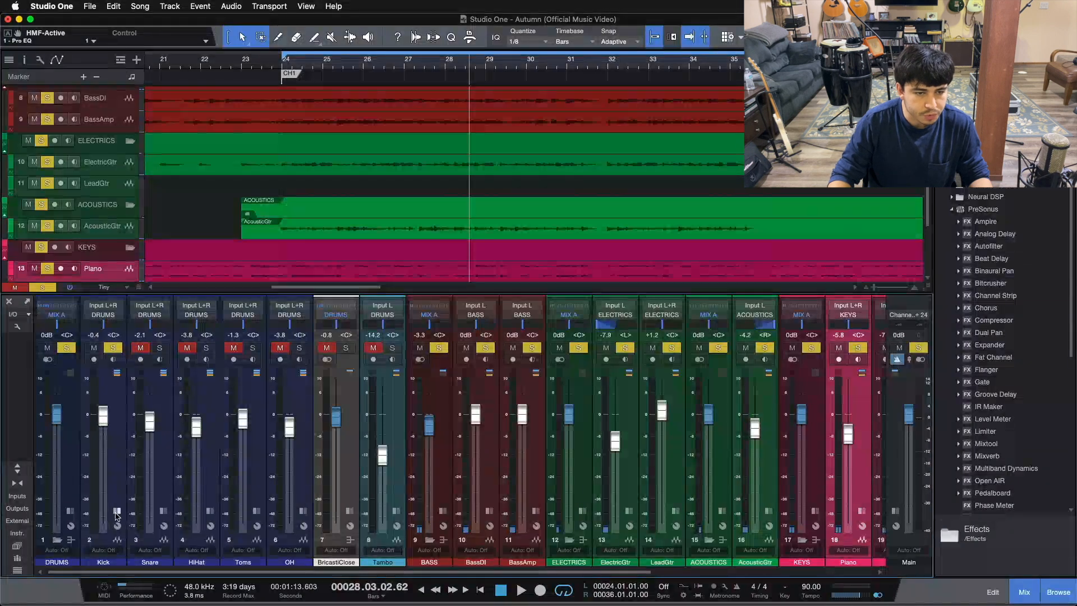
{"action": "left_click", "coordinate": [117, 373]}
{"action": "left_click", "coordinate": [164, 339]}
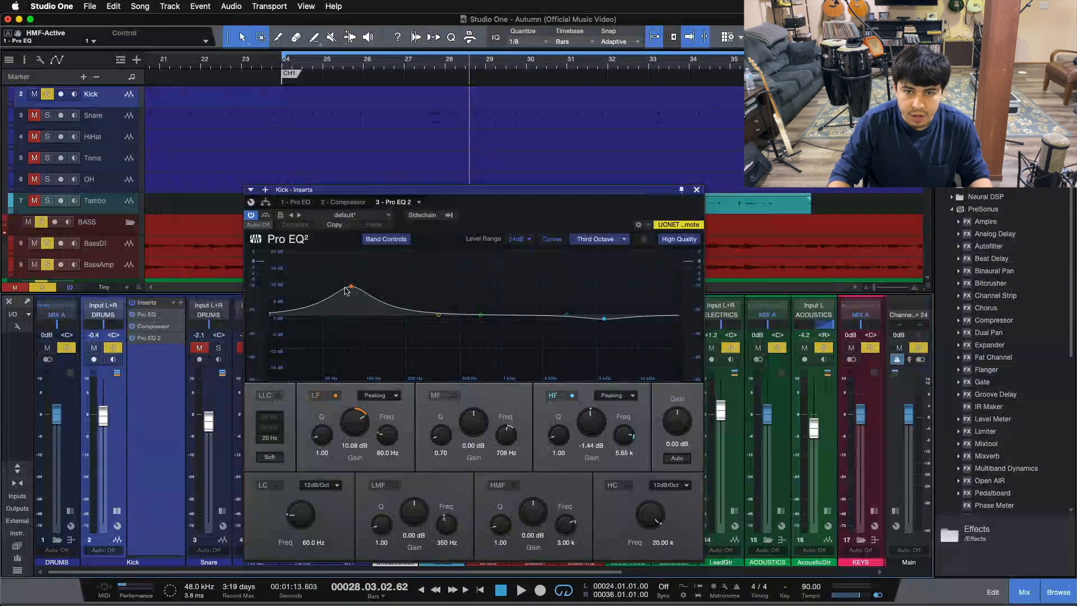
{"action": "left_click_drag", "start_coordinate": [520, 193], "coordinate": [783, 167]}
Audition the chorus with the kick and bass in solo while watching the kick's Pro EQ 2.
{"action": "key", "text": "KP_1"}
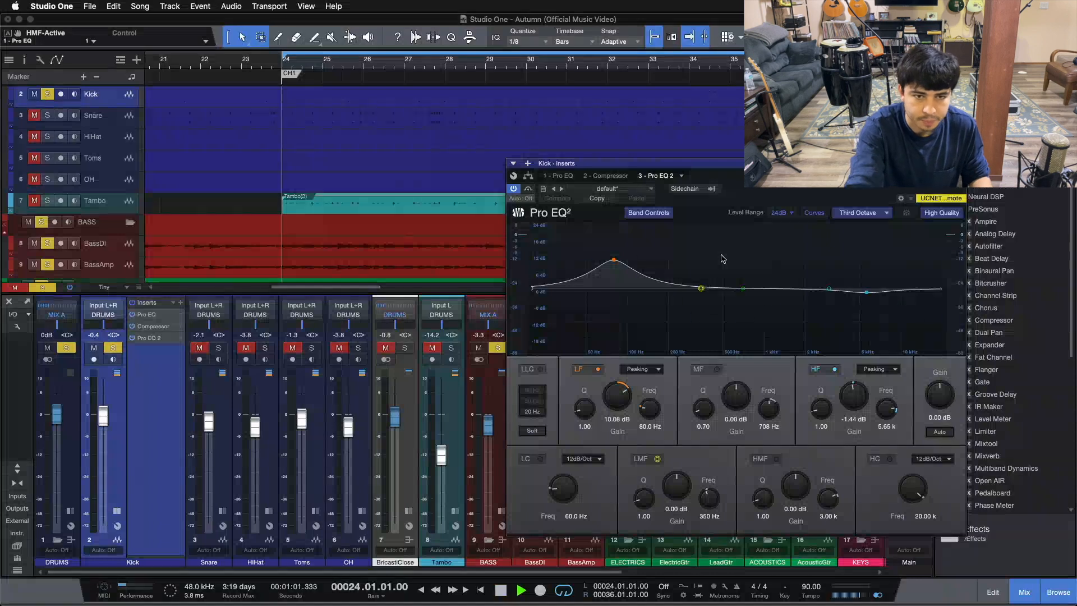
{"action": "key", "text": "space"}
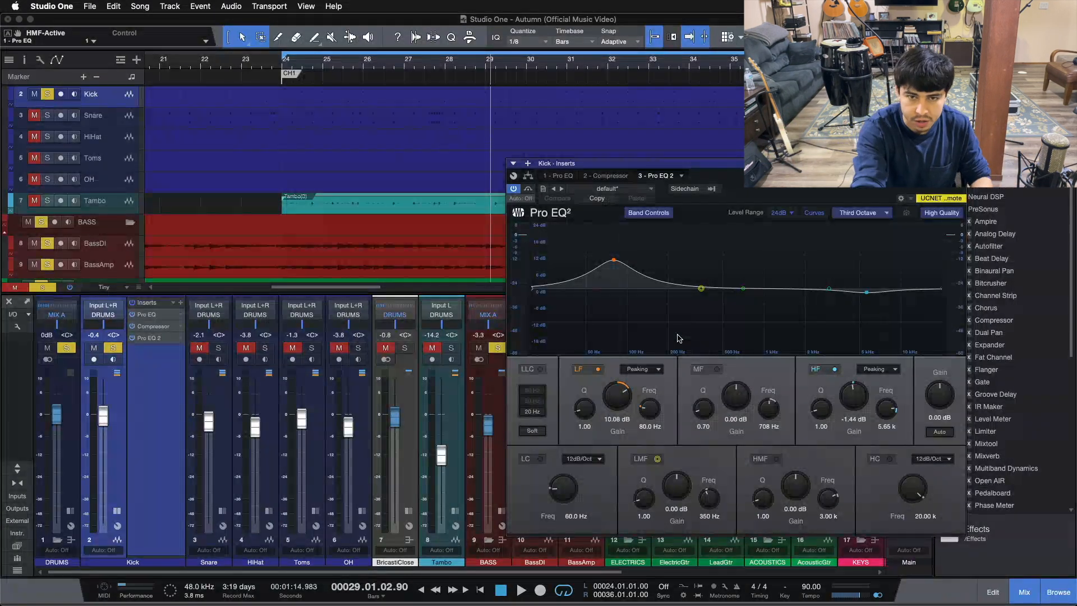
{"action": "key", "text": "space"}
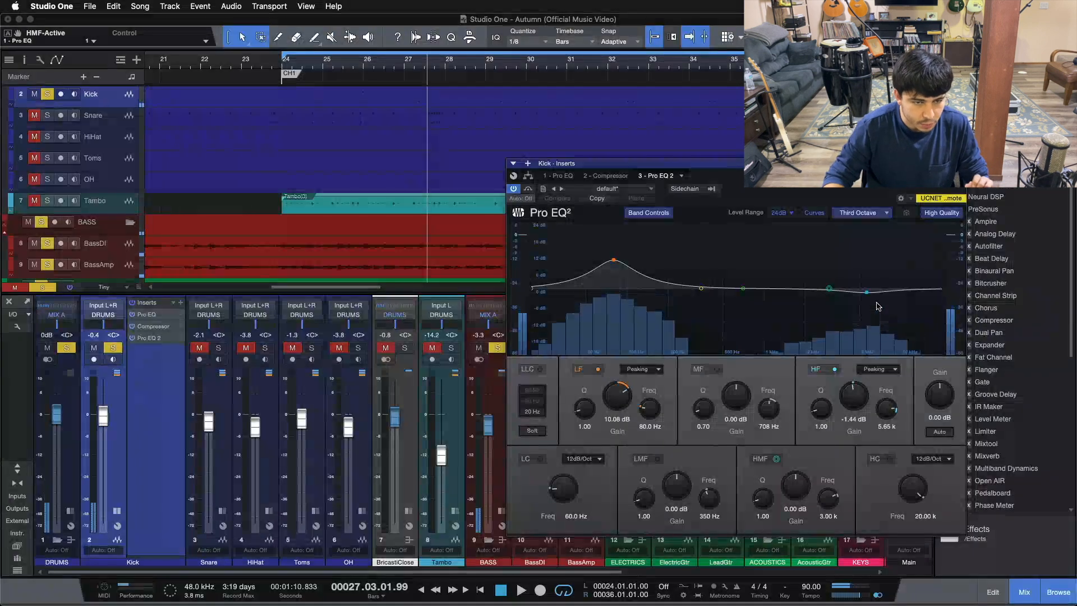
Add the Snare channel to the solo, collapse the Kick inserts, and resume playback.
{"action": "left_click", "coordinate": [219, 348]}
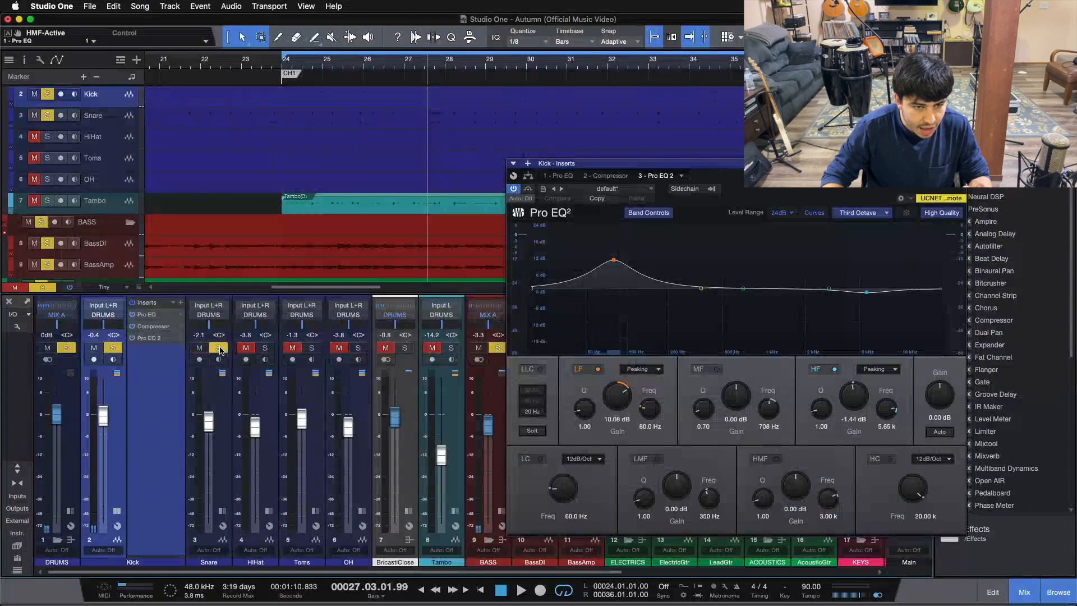
{"action": "left_click", "coordinate": [118, 511]}
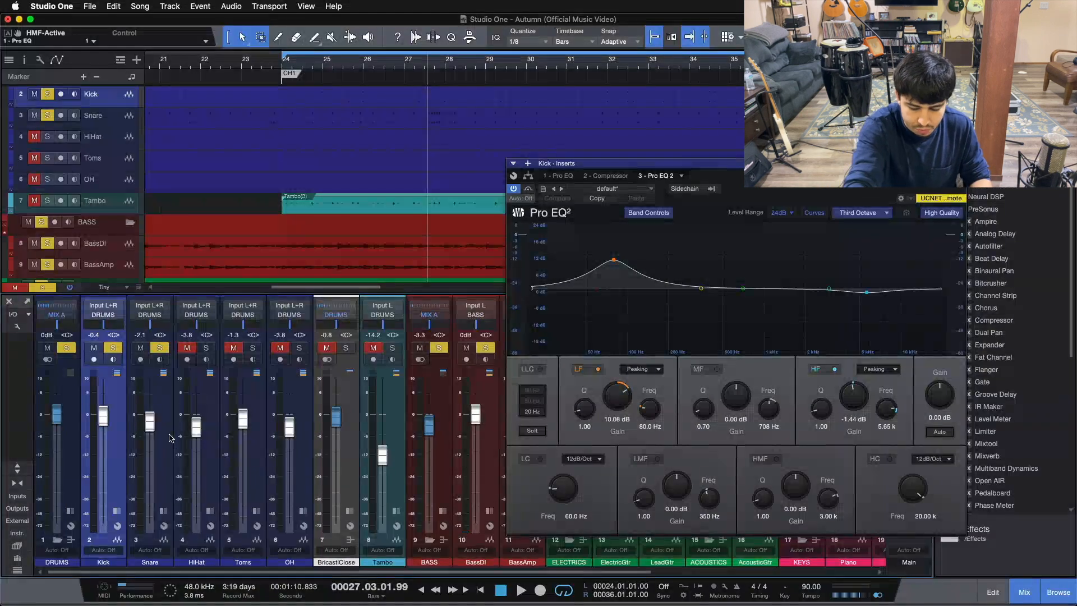
{"action": "key", "text": "space"}
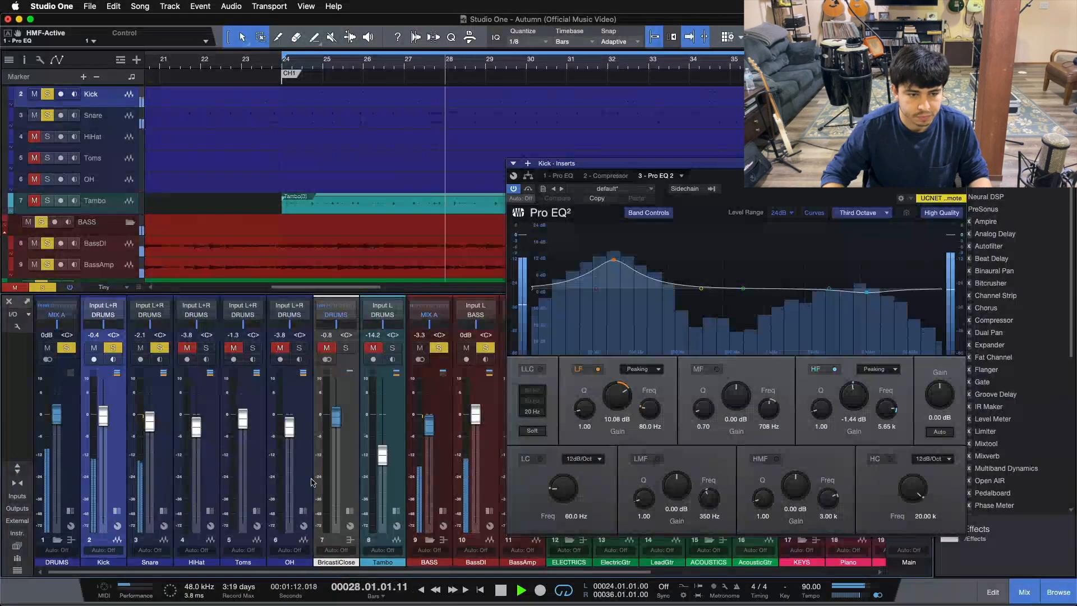
Open the Snare channel's Pro EQ 2 and examine its curve while auditioning the chorus.
{"action": "left_click", "coordinate": [163, 510]}
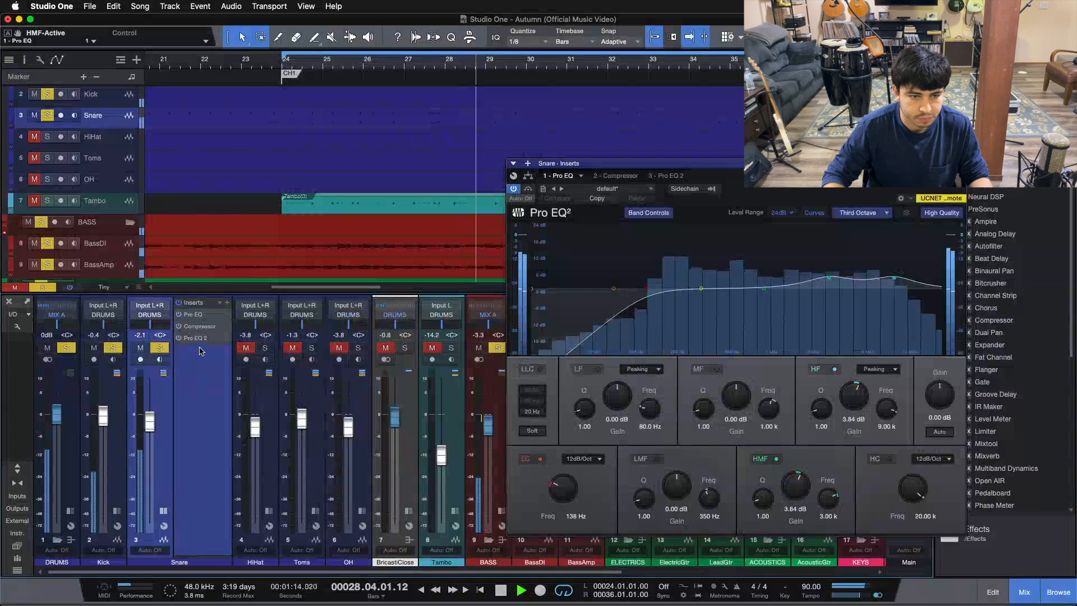
{"action": "left_click", "coordinate": [197, 338]}
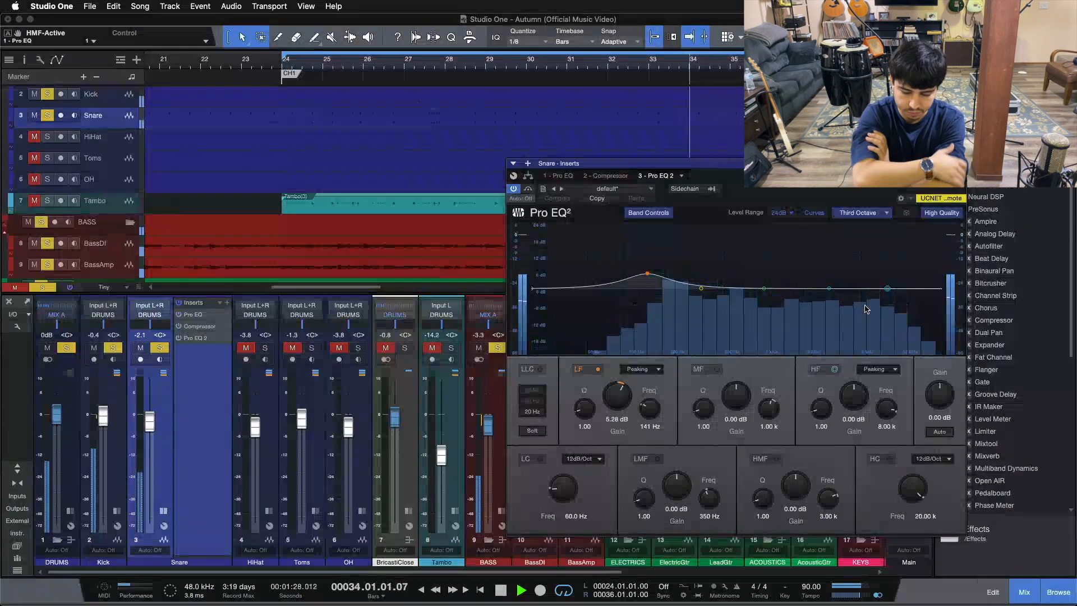
{"action": "key", "text": "space"}
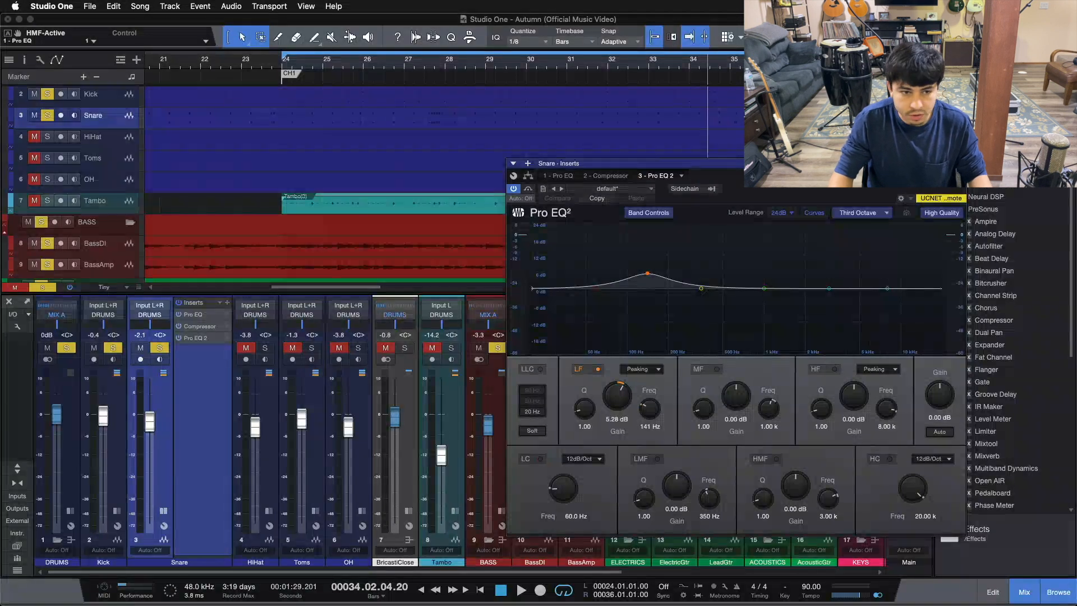
Close the Snare's Pro EQ 2, collapse its inserts, and add the HiHat and Toms channels to the solo.
{"action": "left_click", "coordinate": [960, 164]}
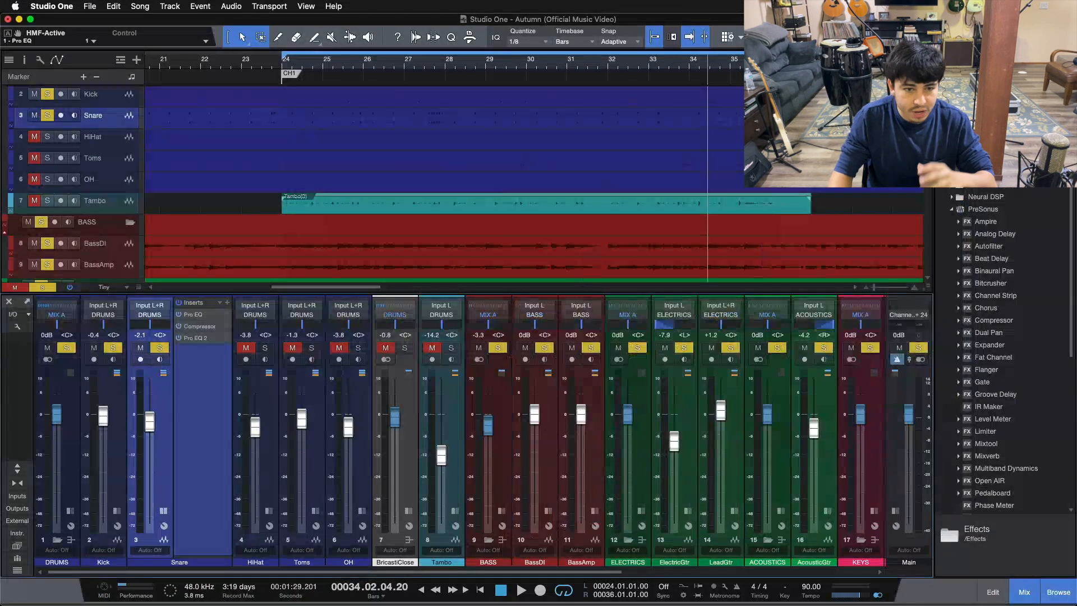
{"action": "left_click", "coordinate": [164, 510]}
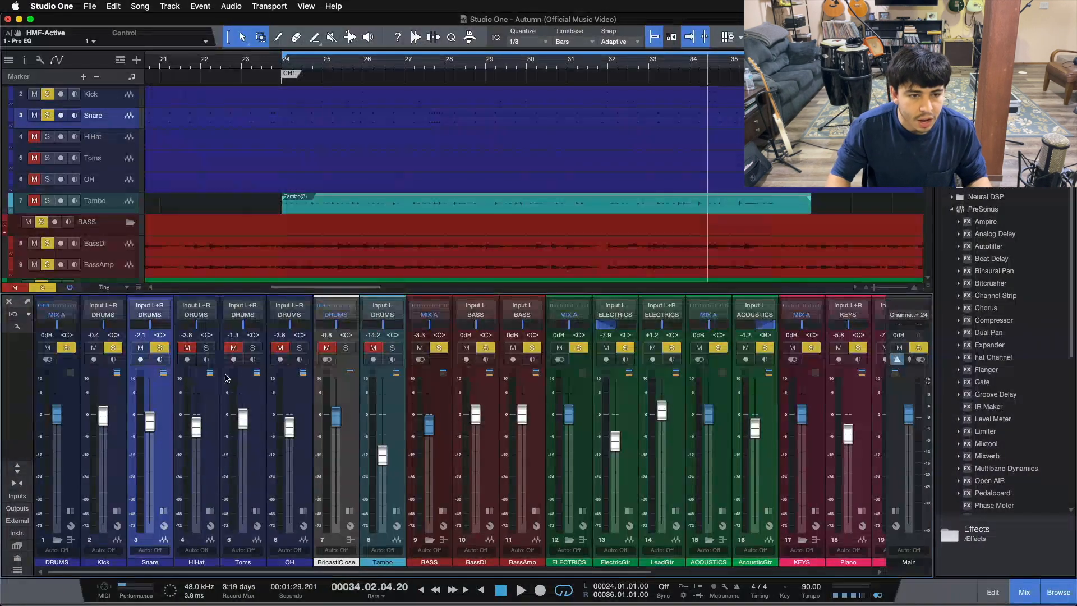
{"action": "left_click", "coordinate": [239, 348]}
{"action": "left_click", "coordinate": [253, 348]}
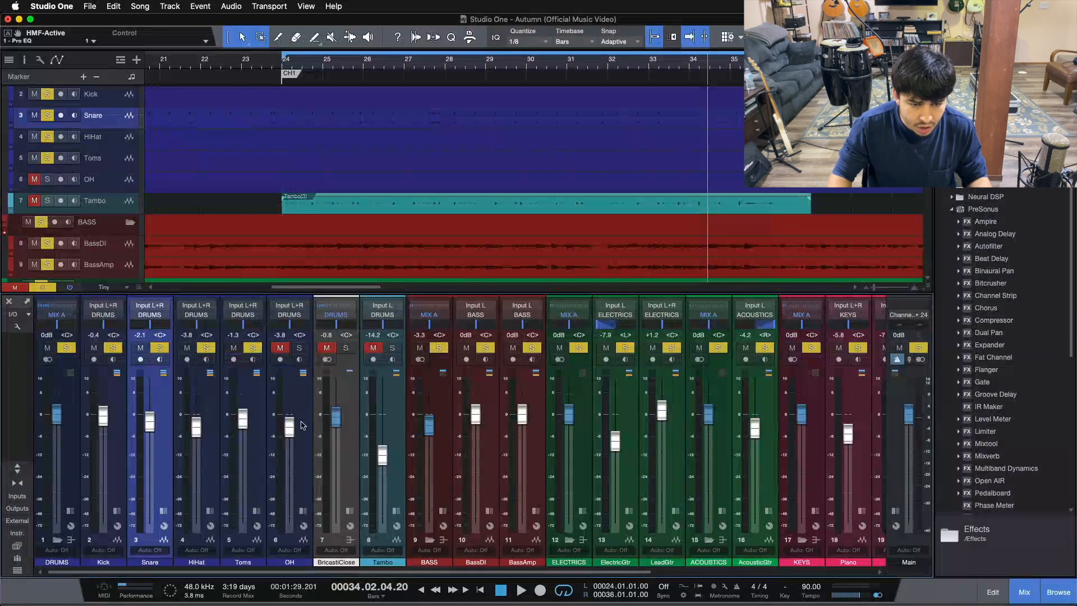
Examine the OH channel's Pro EQ while auditioning the chorus with OH added to the solo, and close the plug-in.
{"action": "left_click", "coordinate": [304, 511]}
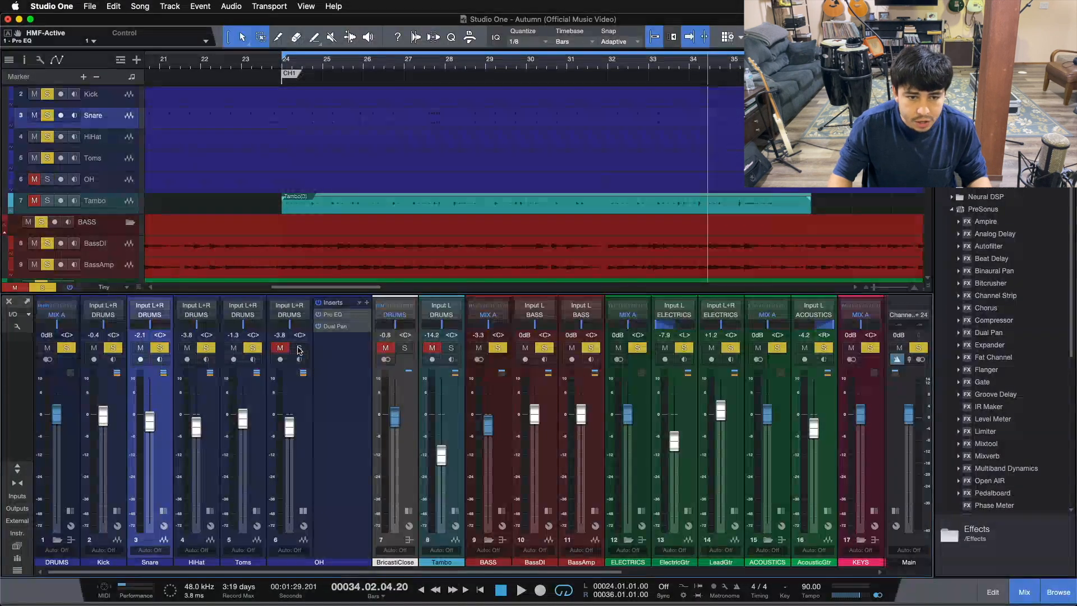
{"action": "left_click", "coordinate": [332, 315]}
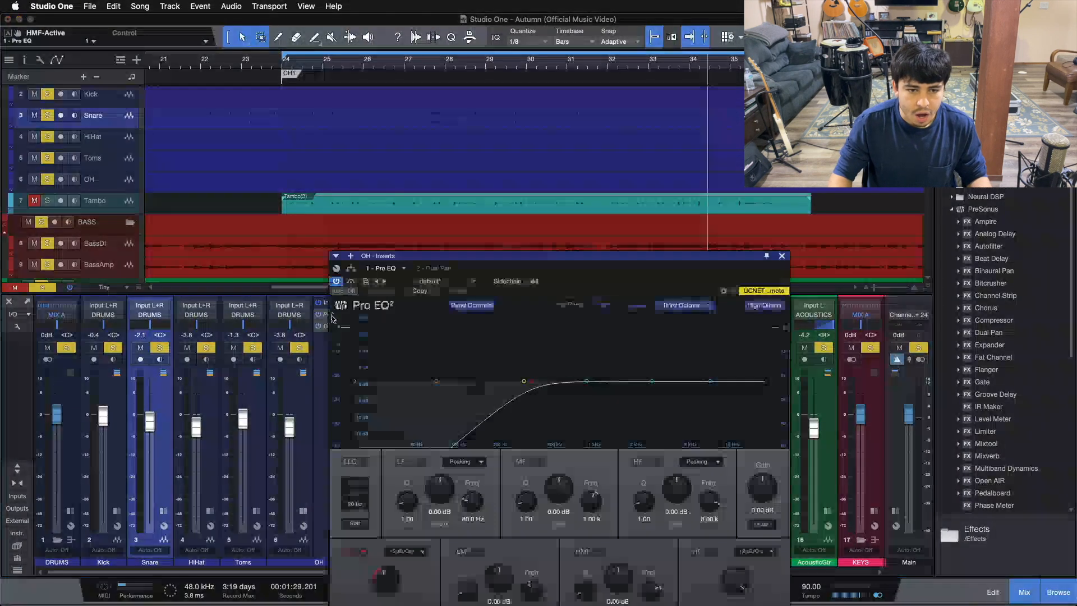
{"action": "left_click", "coordinate": [306, 349]}
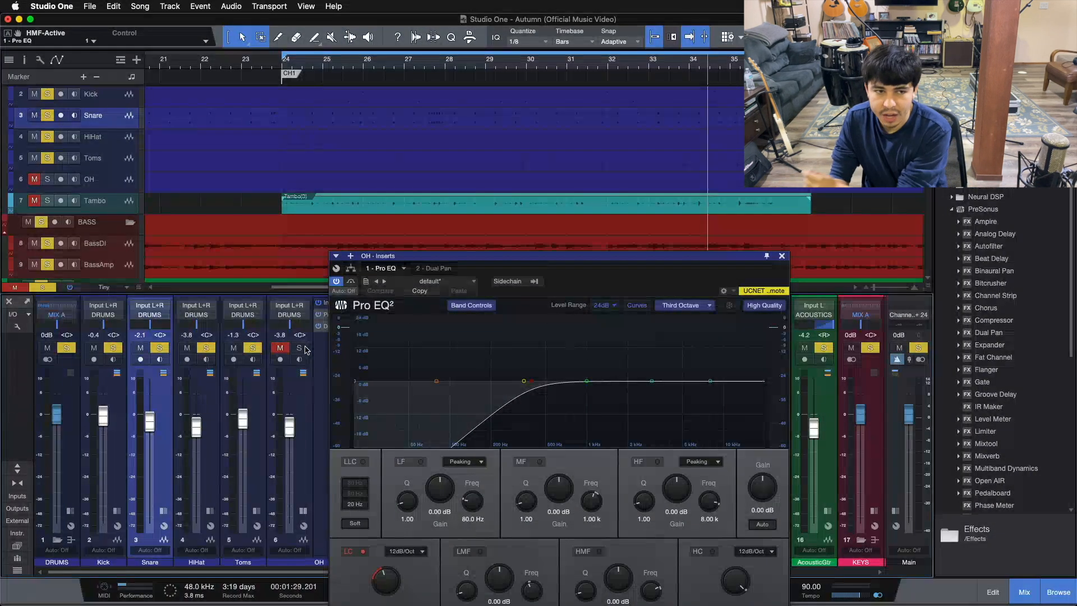
{"action": "key", "text": "space"}
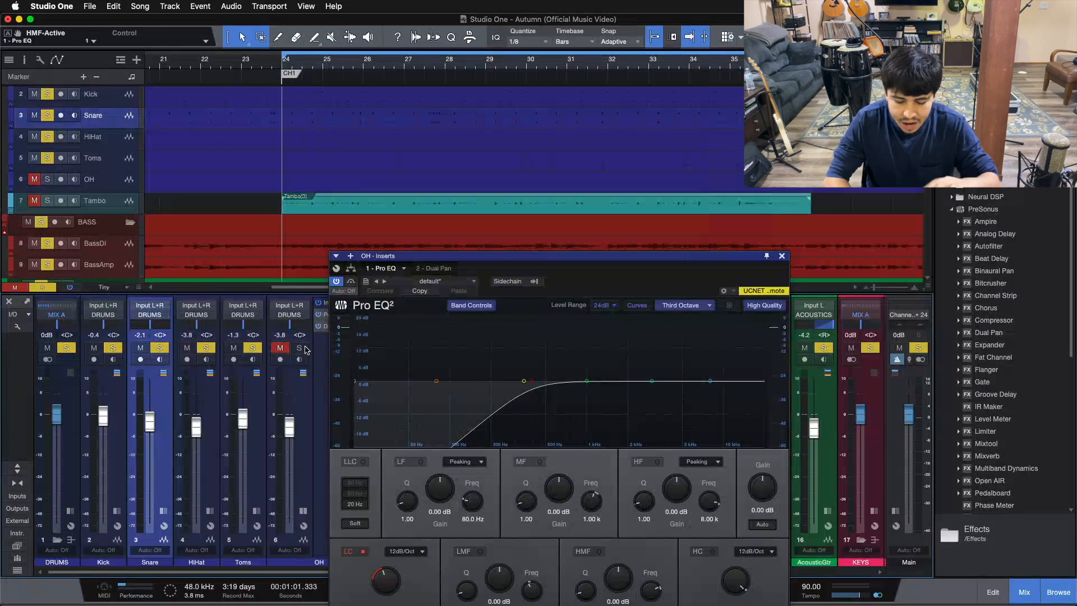
{"action": "key", "text": "space"}
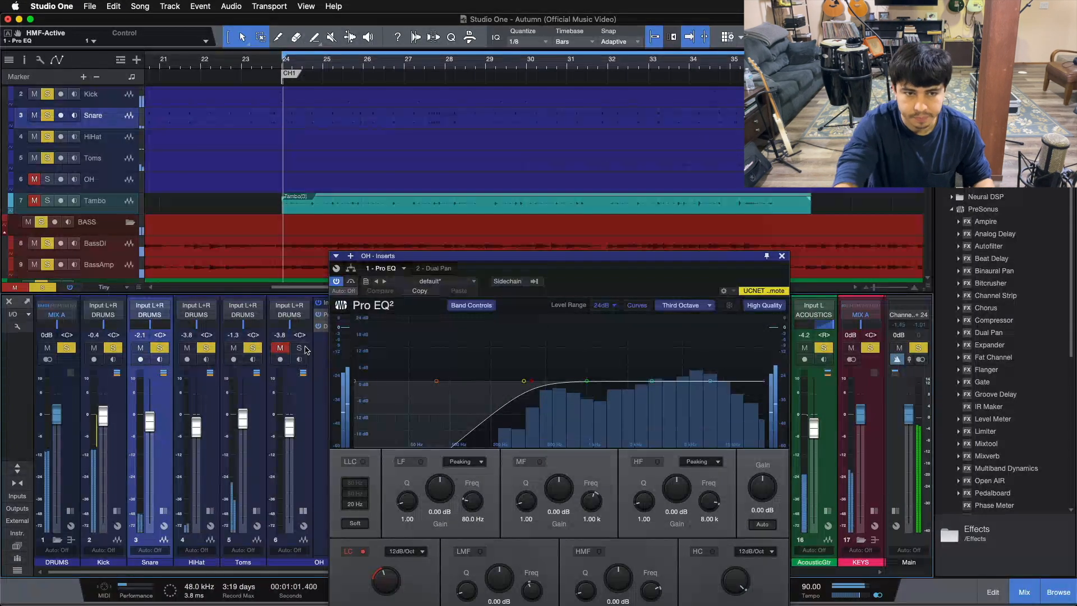
{"action": "left_click", "coordinate": [280, 348]}
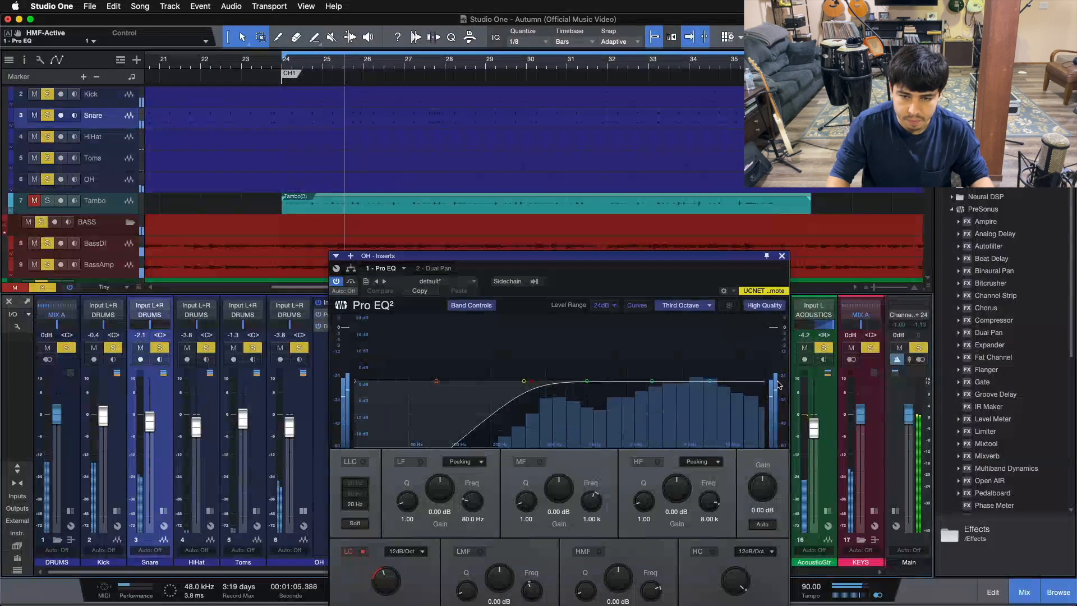
{"action": "left_click", "coordinate": [781, 256]}
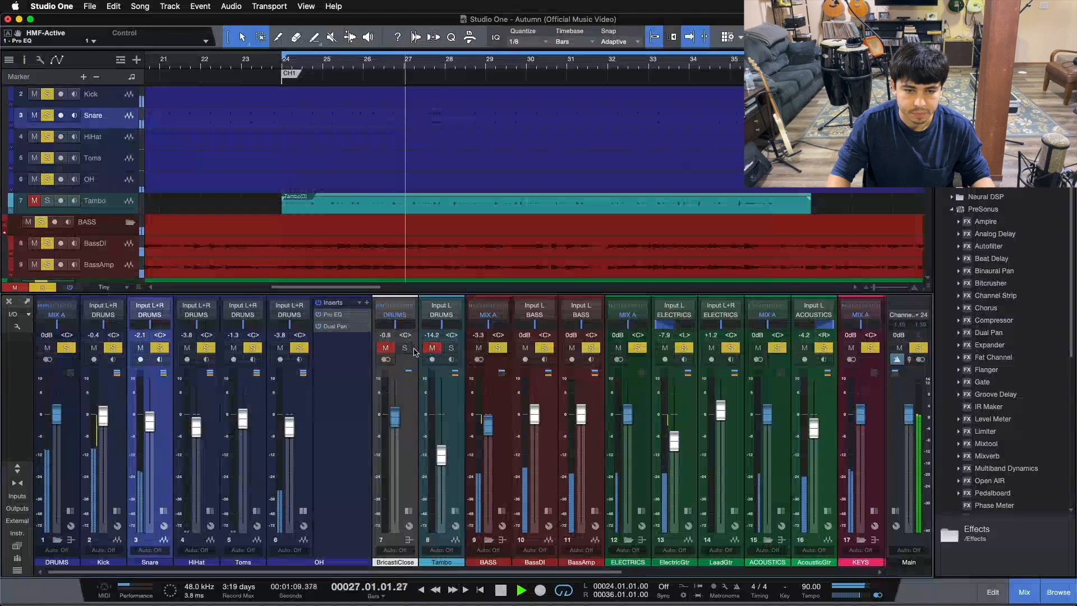
Audition the chorus with BricastClose and Tambo added to the solo, collapsing the OH inserts, and stop playback.
{"action": "left_click", "coordinate": [385, 347]}
{"action": "left_click", "coordinate": [432, 348]}
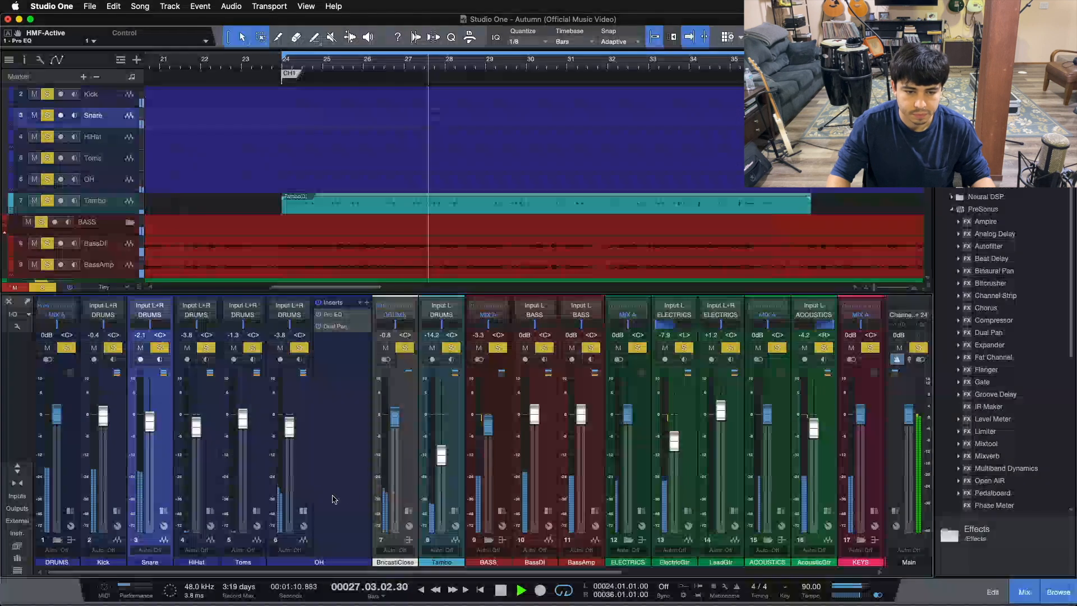
{"action": "left_click", "coordinate": [303, 512]}
{"action": "left_click_drag", "start_coordinate": [348, 572], "coordinate": [425, 569]}
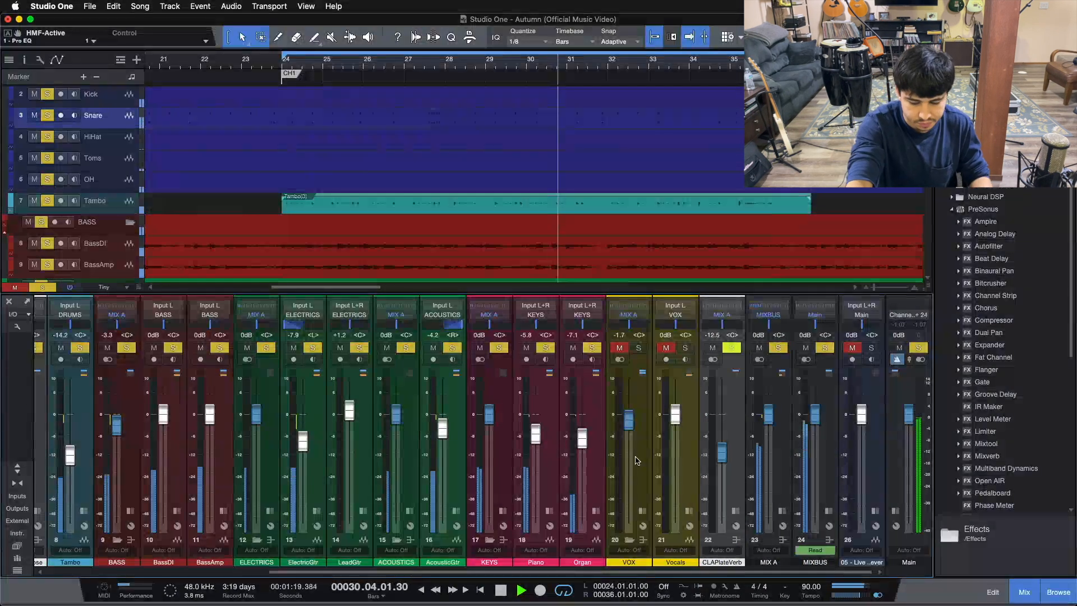
{"action": "key", "text": "space"}
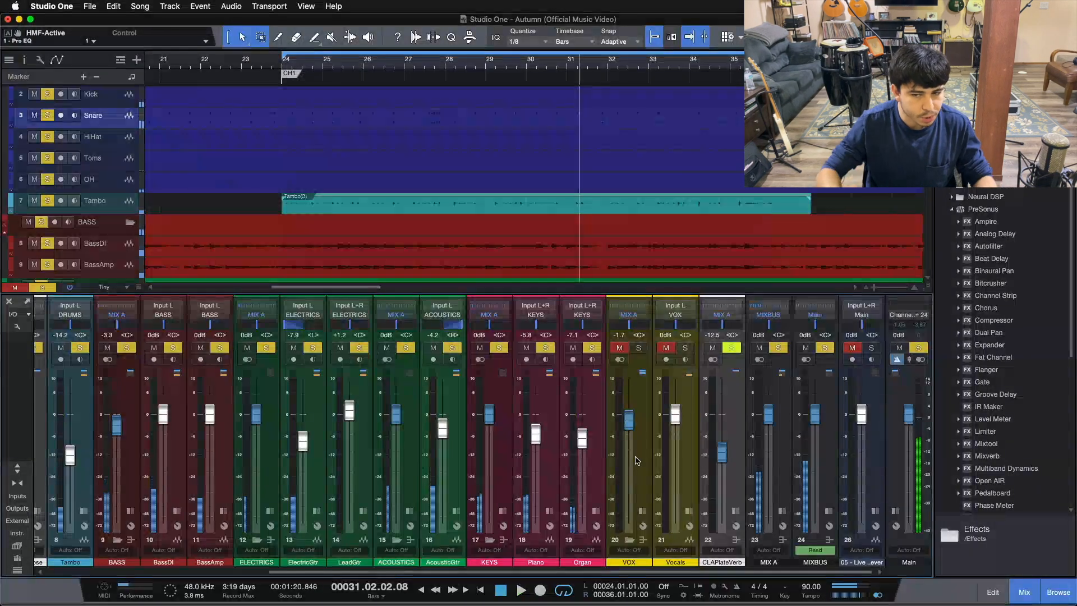
Select the VOX channel, clear all solos, and play the chorus with the vocals included.
{"action": "left_click", "coordinate": [641, 457]}
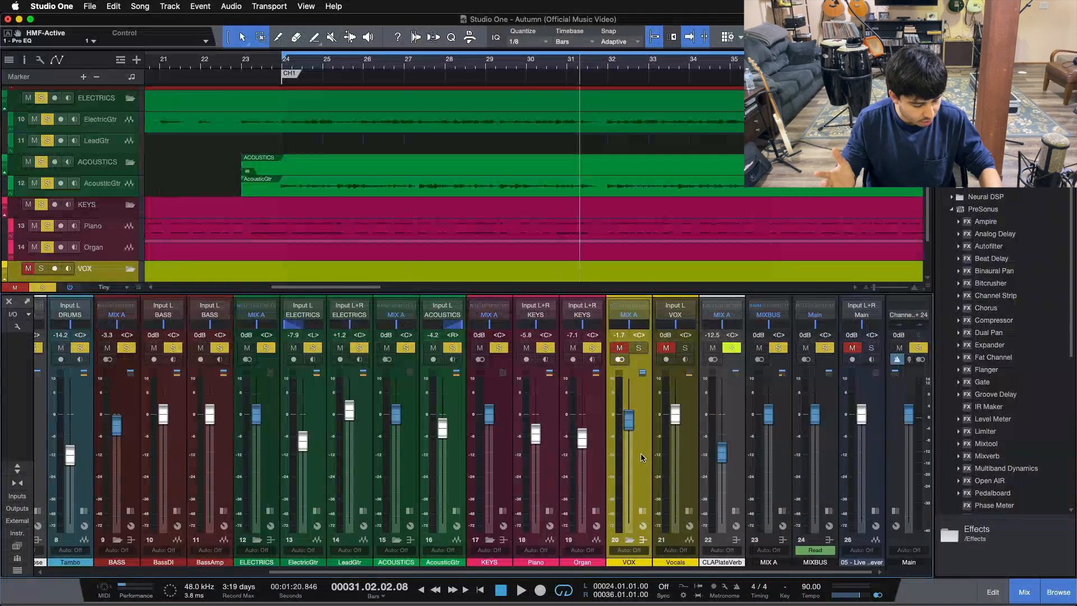
{"action": "key", "text": "s"}
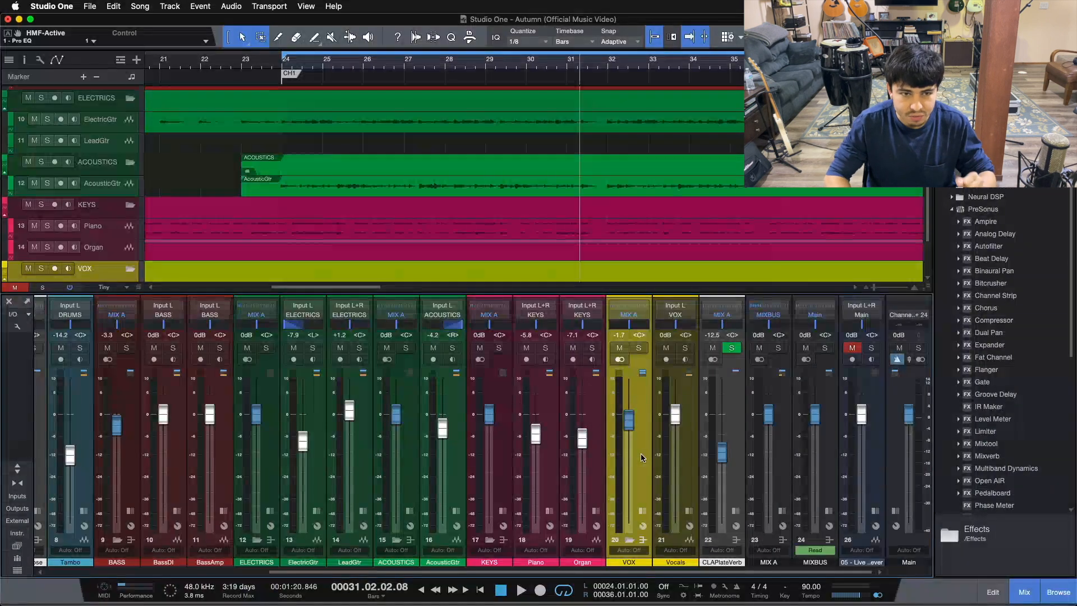
{"action": "key", "text": "space"}
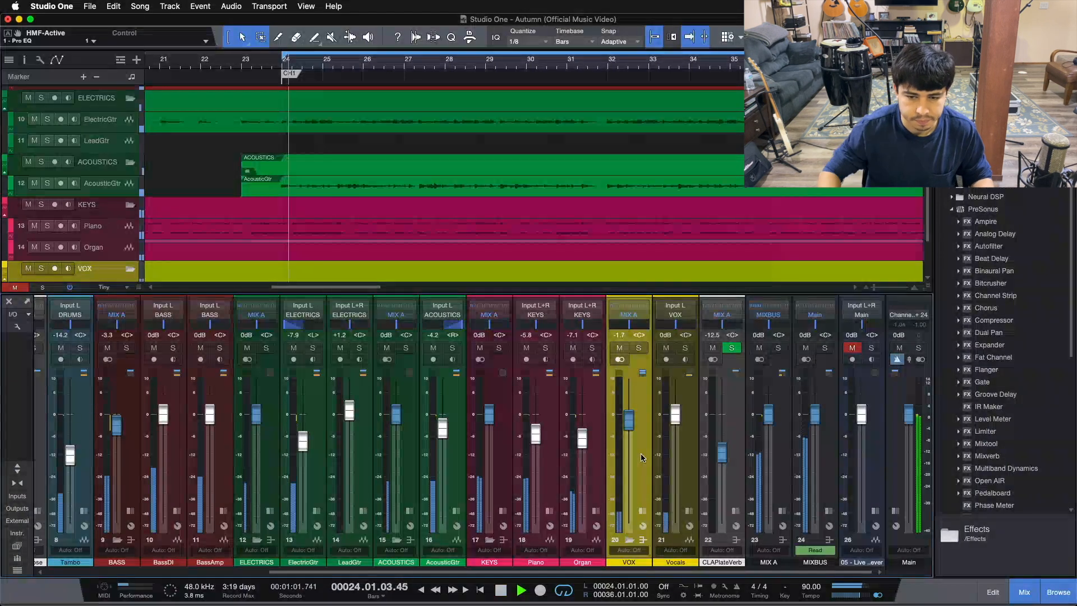
Examine the VOX channel's Pro EQ 2 and first Pro EQ while the chorus plays, and close the plug-in window and inserts.
{"action": "left_click", "coordinate": [643, 540]}
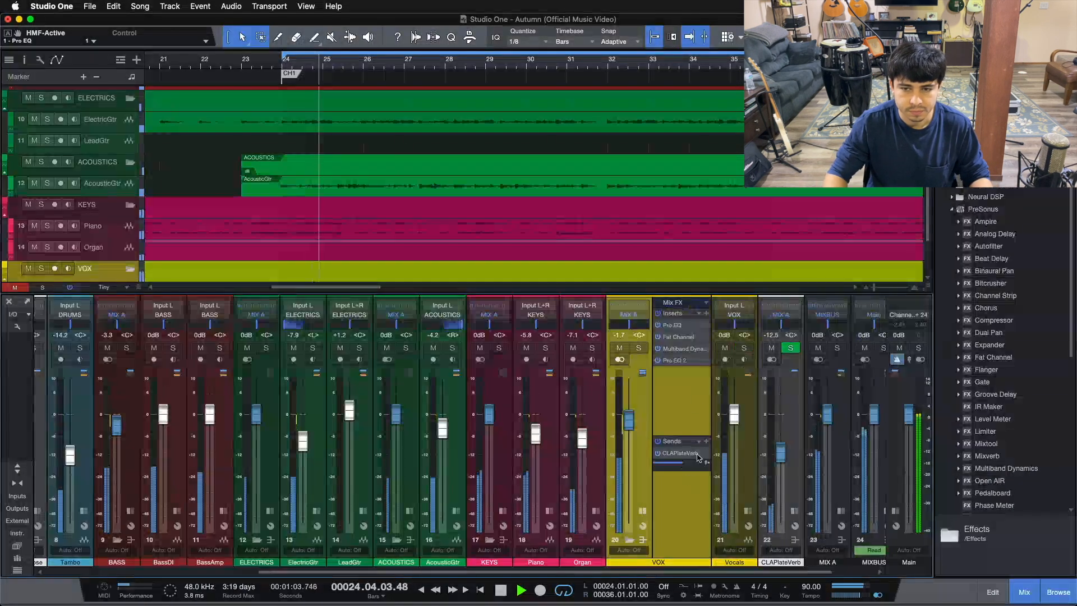
{"action": "left_click", "coordinate": [674, 361]}
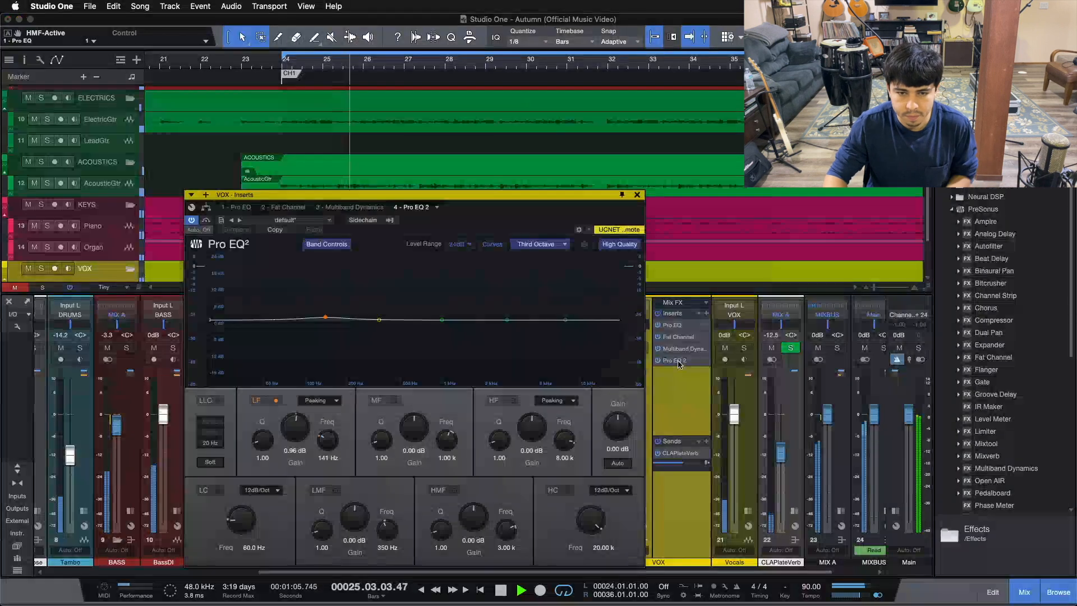
{"action": "left_click_drag", "start_coordinate": [474, 231], "coordinate": [588, 205]}
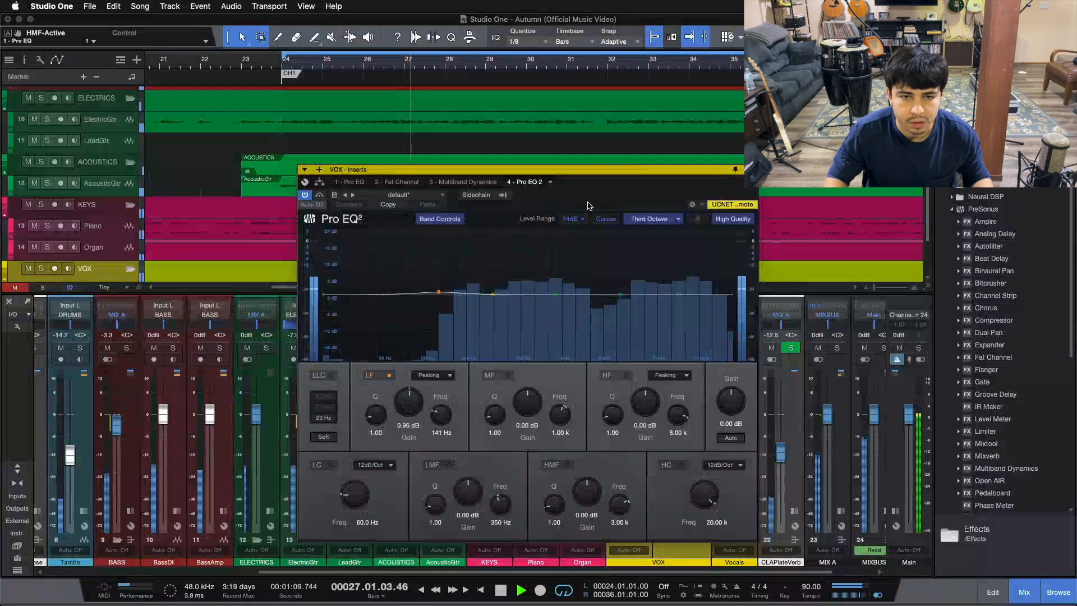
{"action": "left_click", "coordinate": [358, 182]}
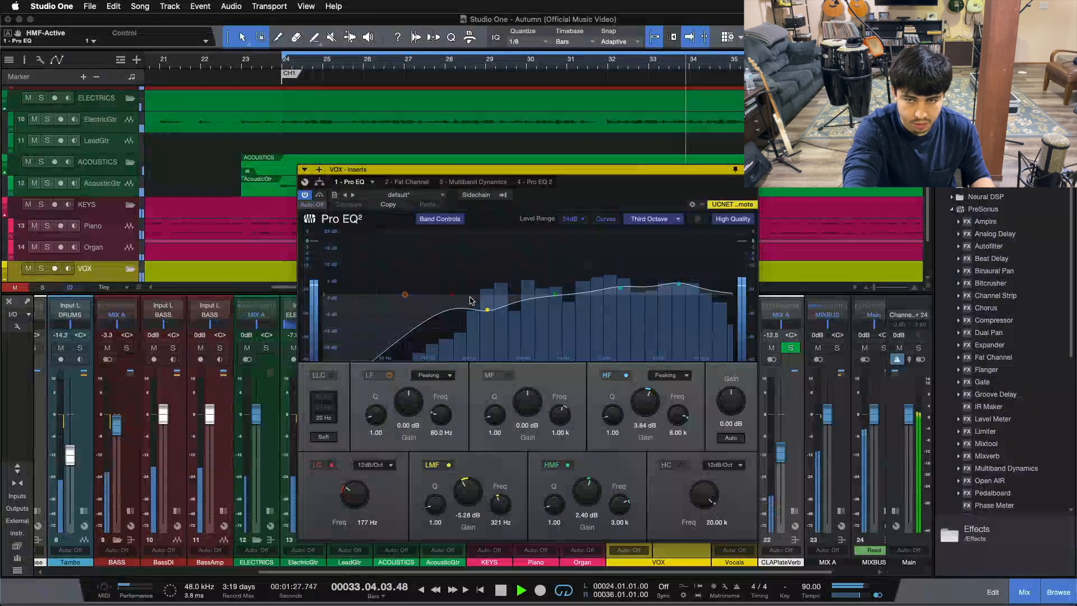
{"action": "key", "text": "space"}
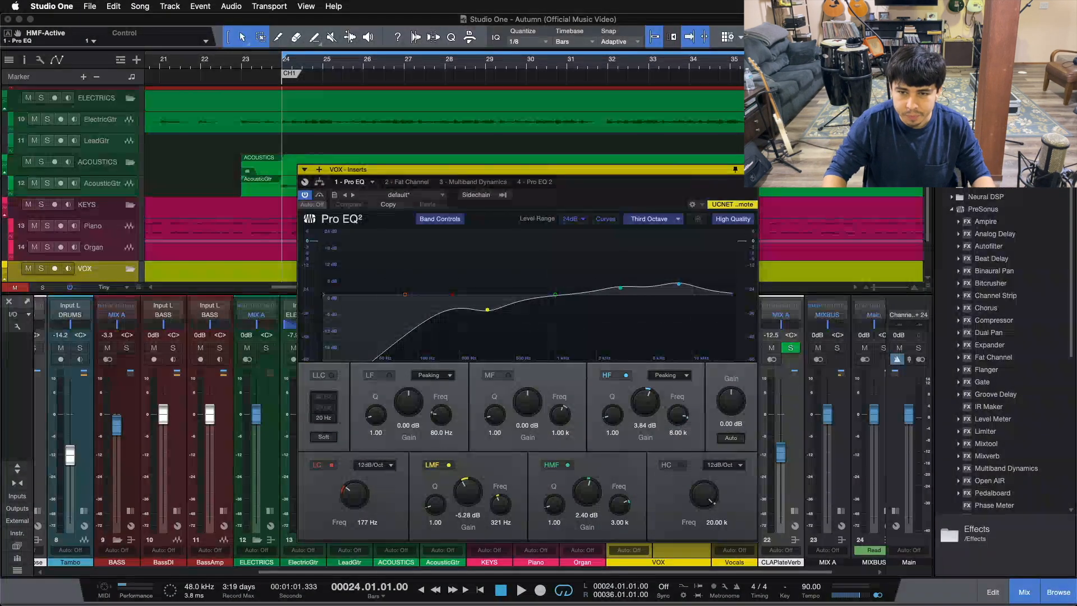
{"action": "left_click", "coordinate": [751, 169]}
{"action": "left_click", "coordinate": [643, 512]}
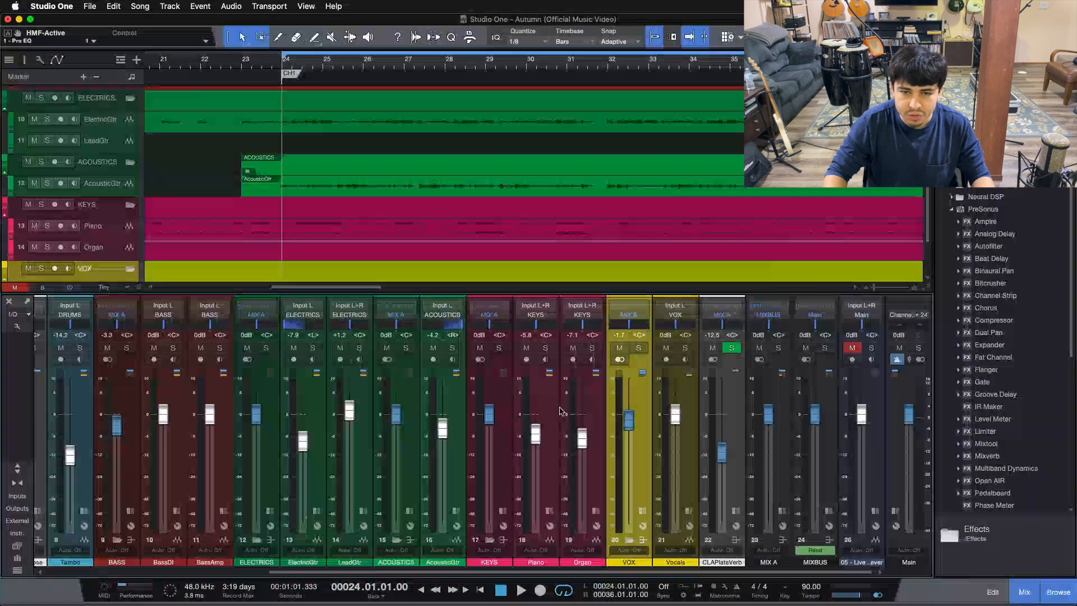
Play the chorus with Piano soloed, adding ElectricGtr, LeadGtr, ACOUSTICS and Organ to the solo one by one.
{"action": "left_click", "coordinate": [547, 349]}
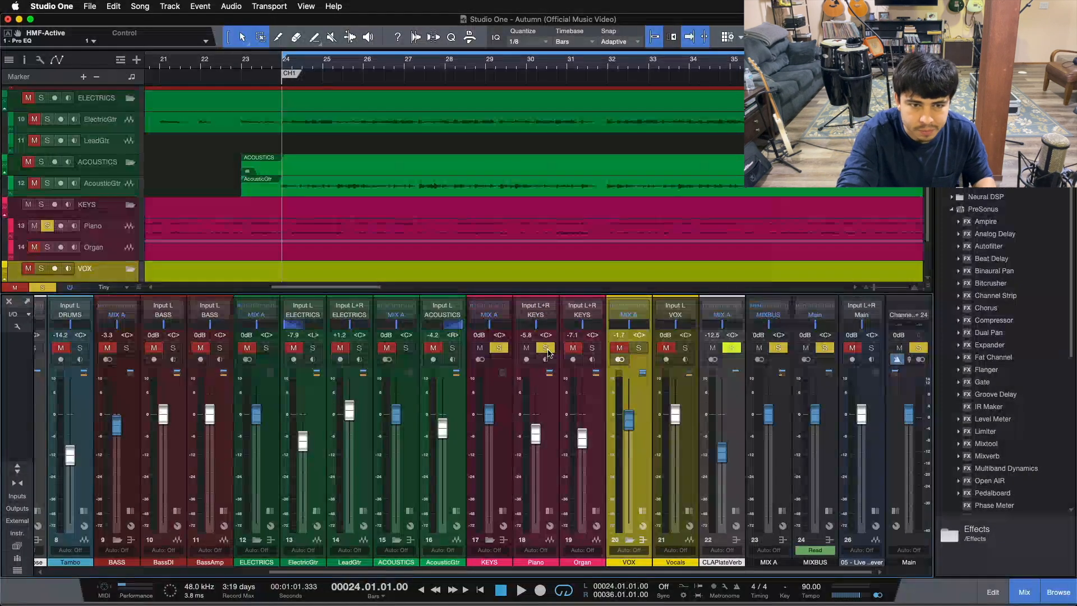
{"action": "key", "text": "space"}
{"action": "left_click", "coordinate": [313, 348]}
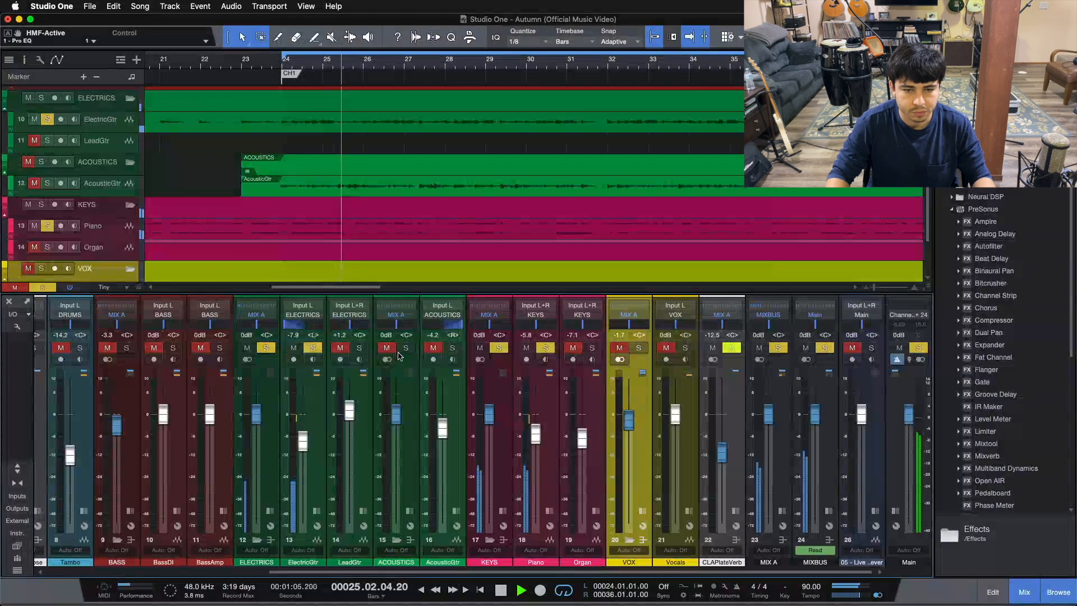
{"action": "left_click", "coordinate": [360, 349]}
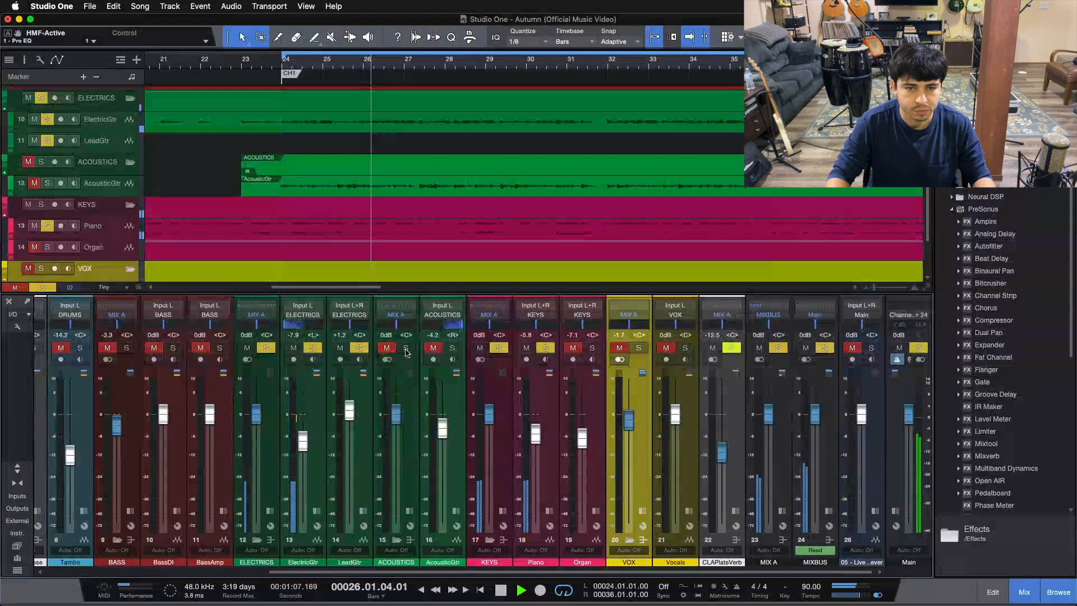
{"action": "left_click", "coordinate": [406, 351]}
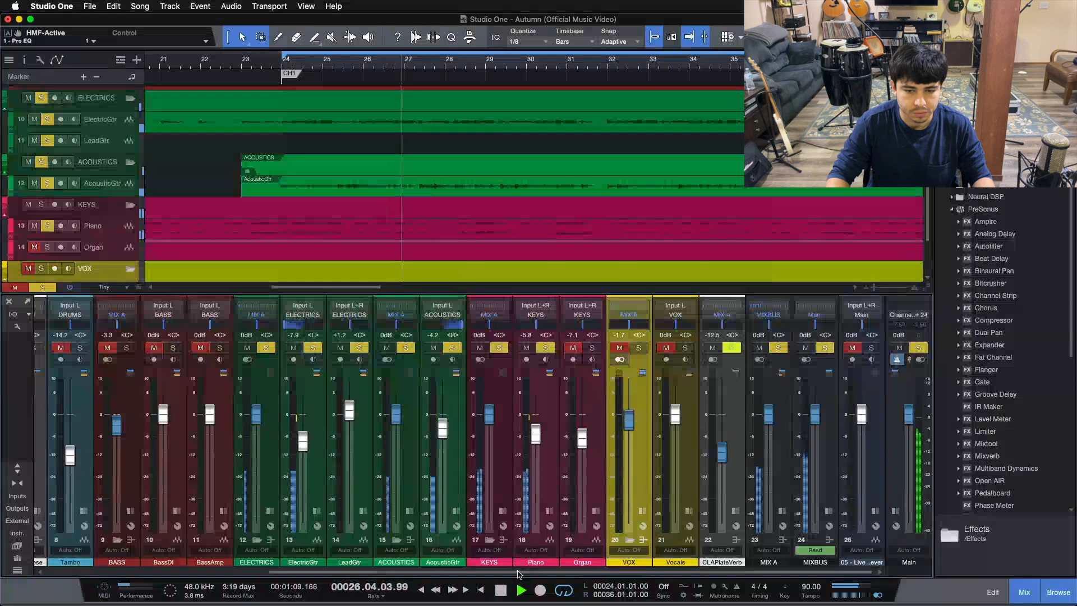
{"action": "left_click", "coordinate": [591, 349]}
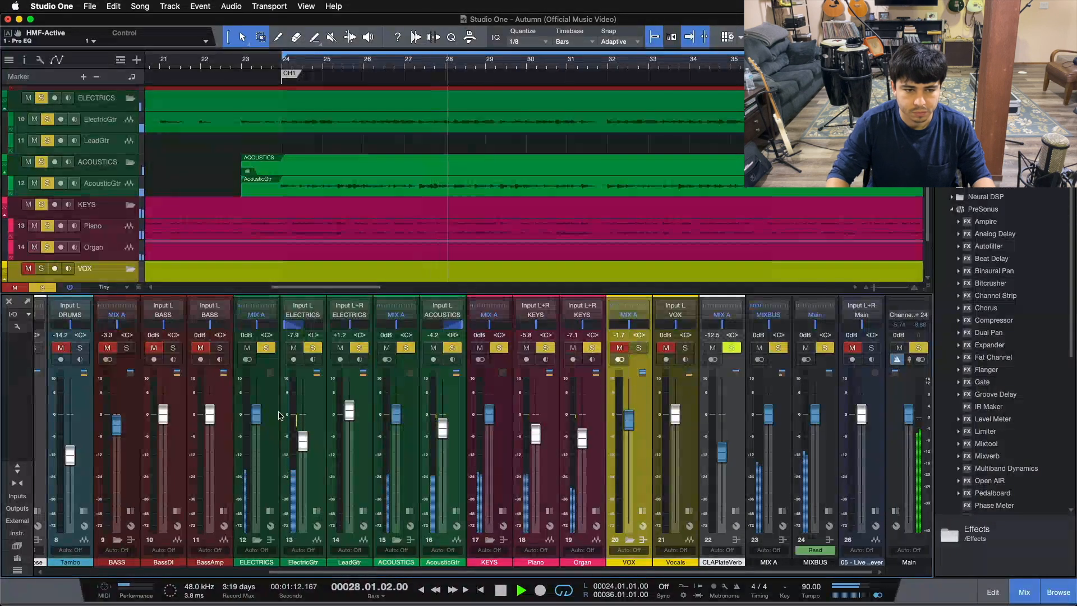
Add BASS, Kick, Snare, HiHat, Toms, OH, BricastClose and Tambo to the solo one by one during playback.
{"action": "left_click", "coordinate": [127, 349]}
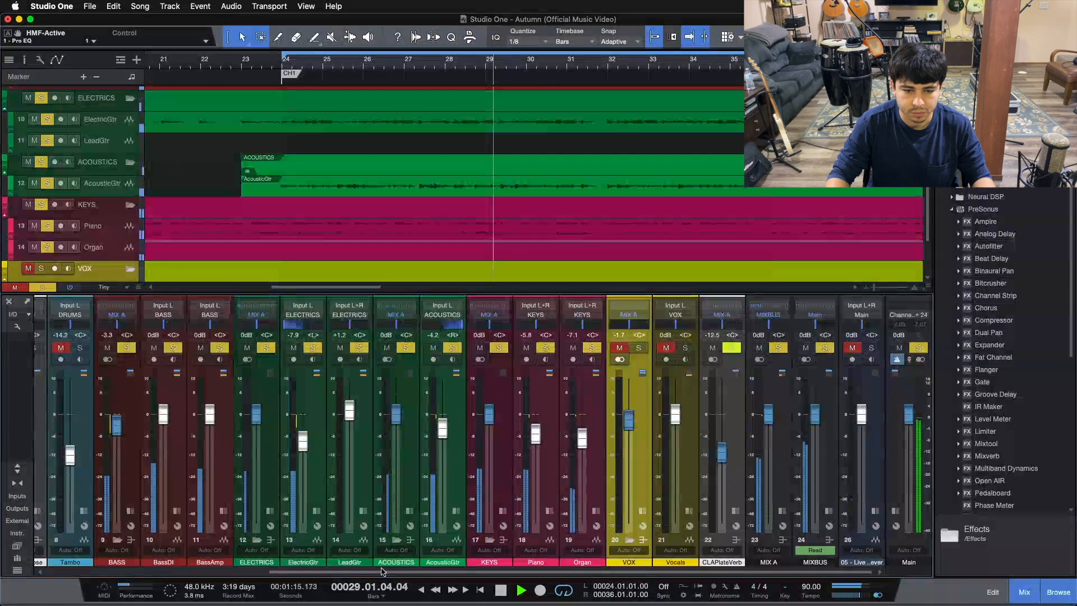
{"action": "left_click_drag", "start_coordinate": [381, 571], "coordinate": [152, 572]}
{"action": "left_click", "coordinate": [113, 349]}
{"action": "left_click", "coordinate": [160, 349]}
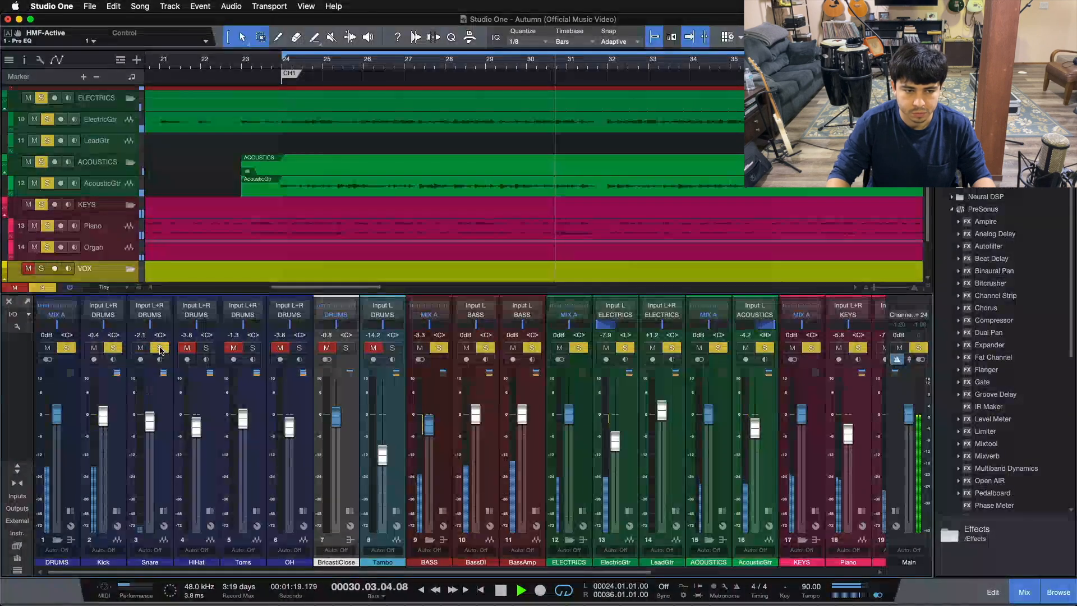
{"action": "left_click", "coordinate": [206, 349]}
{"action": "left_click", "coordinate": [253, 349]}
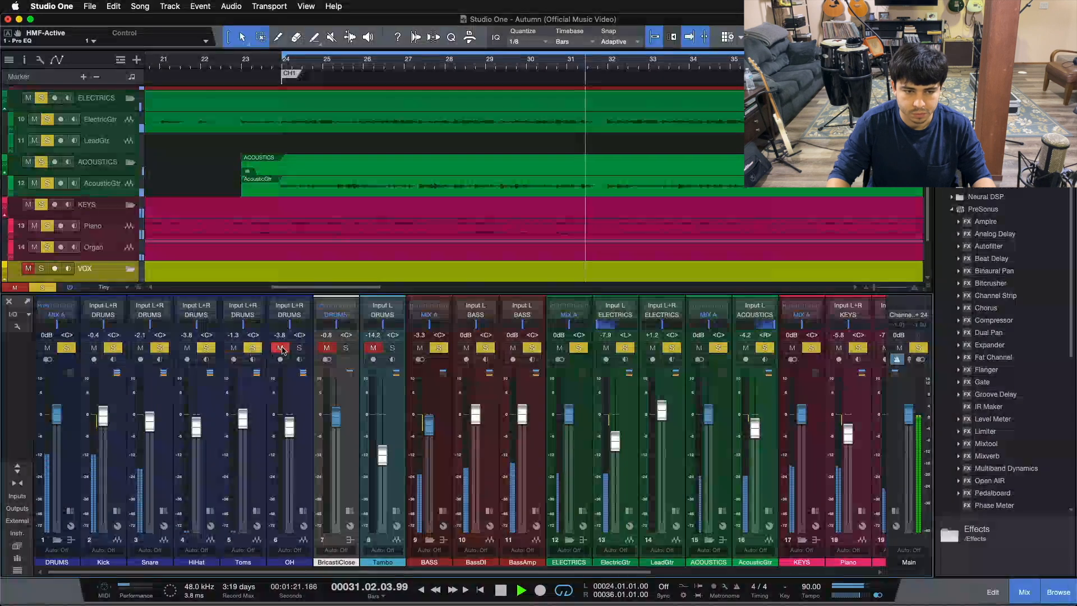
{"action": "left_click", "coordinate": [299, 348]}
{"action": "left_click", "coordinate": [346, 348]}
{"action": "left_click", "coordinate": [392, 348]}
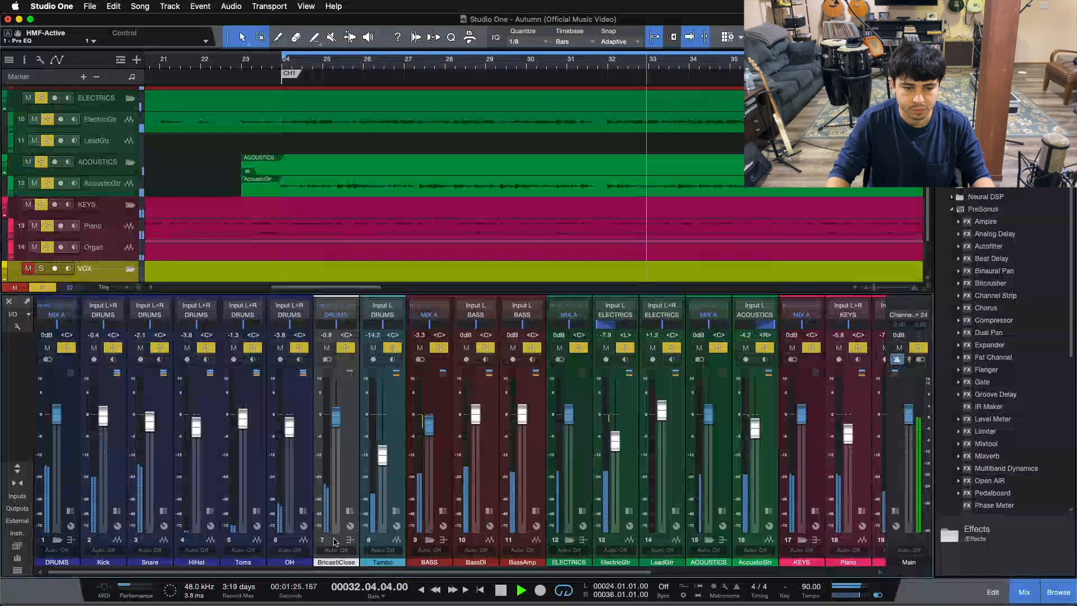
Clear all solos to audition the full chorus with vocals, and stop playback.
{"action": "left_click_drag", "start_coordinate": [432, 572], "coordinate": [654, 572]}
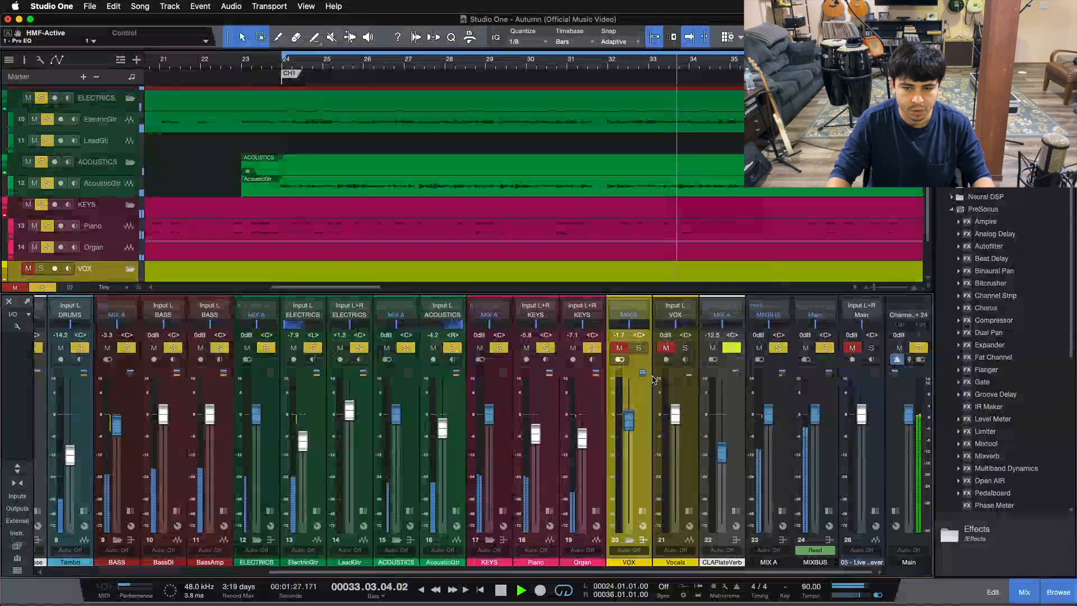
{"action": "key", "text": "shift+s"}
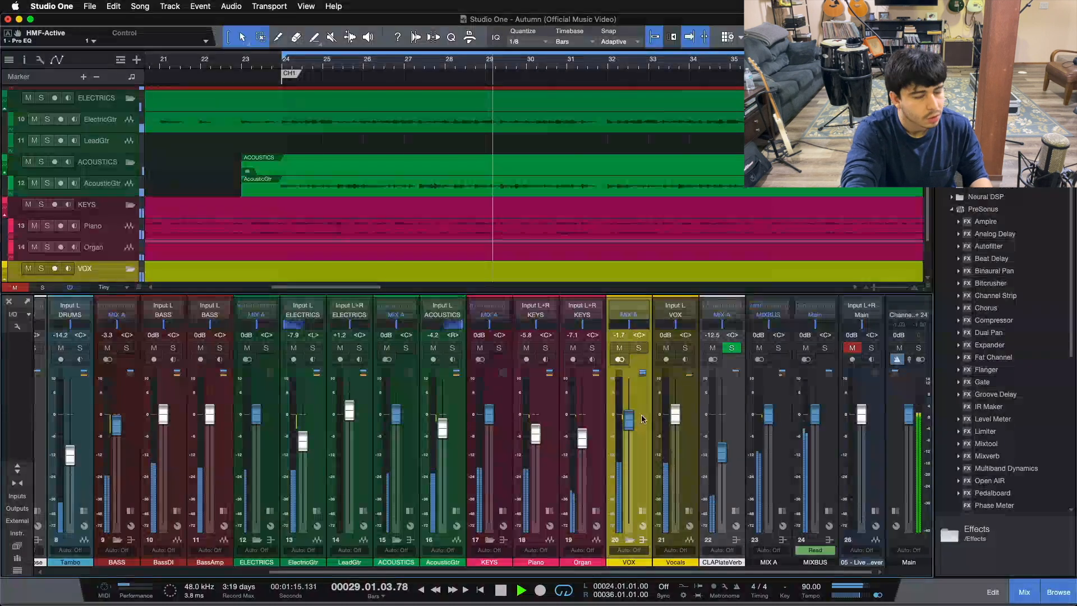
{"action": "key", "text": "space"}
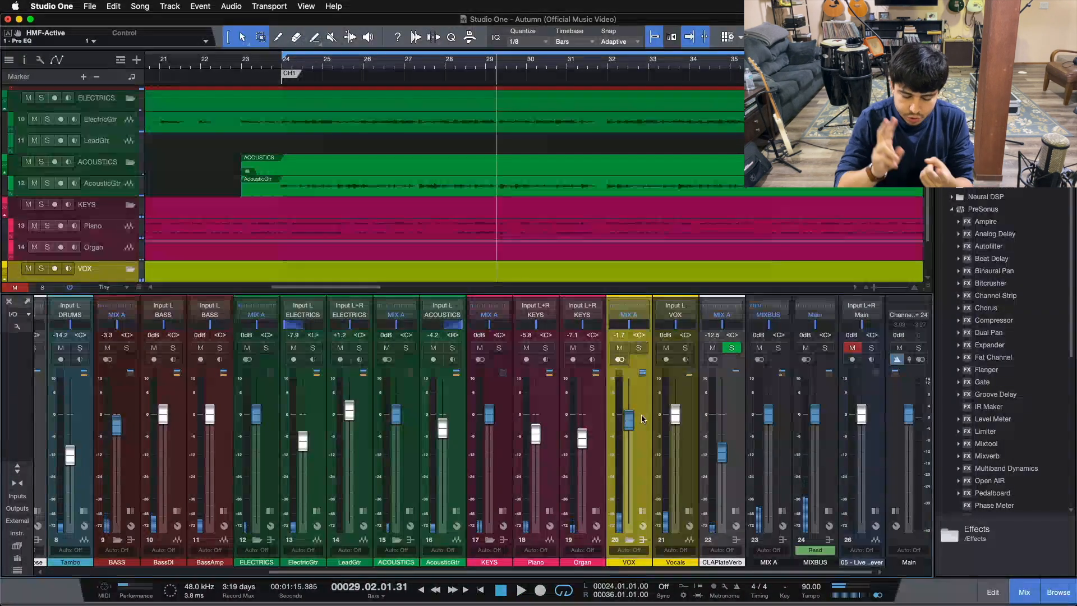